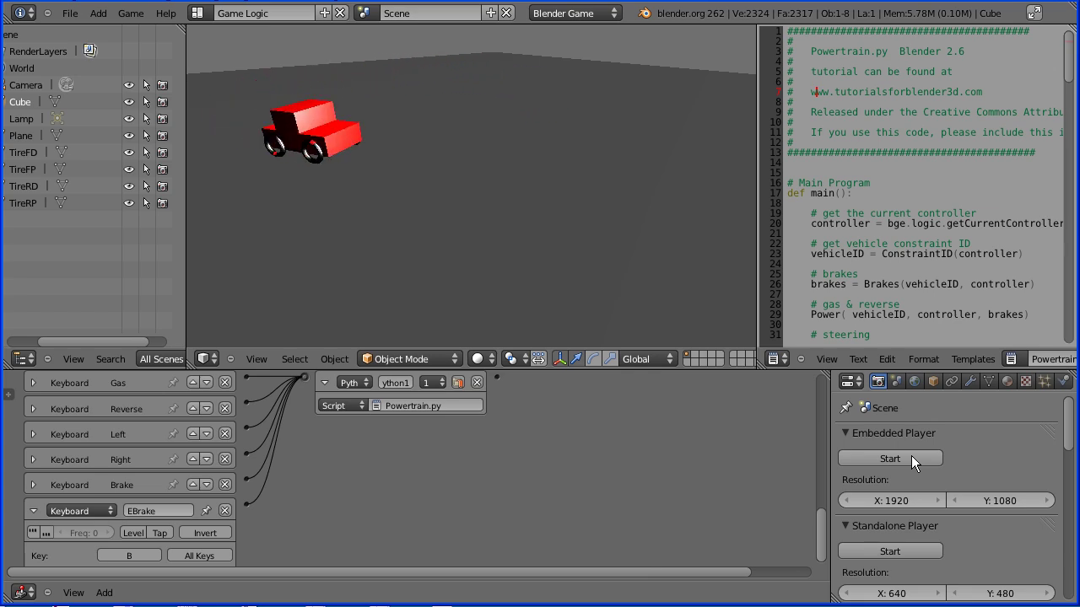
Exit the embedded game player and highlight the tutorial URL on line 7 of Powertrain.py
{"action": "key", "text": "Escape"}
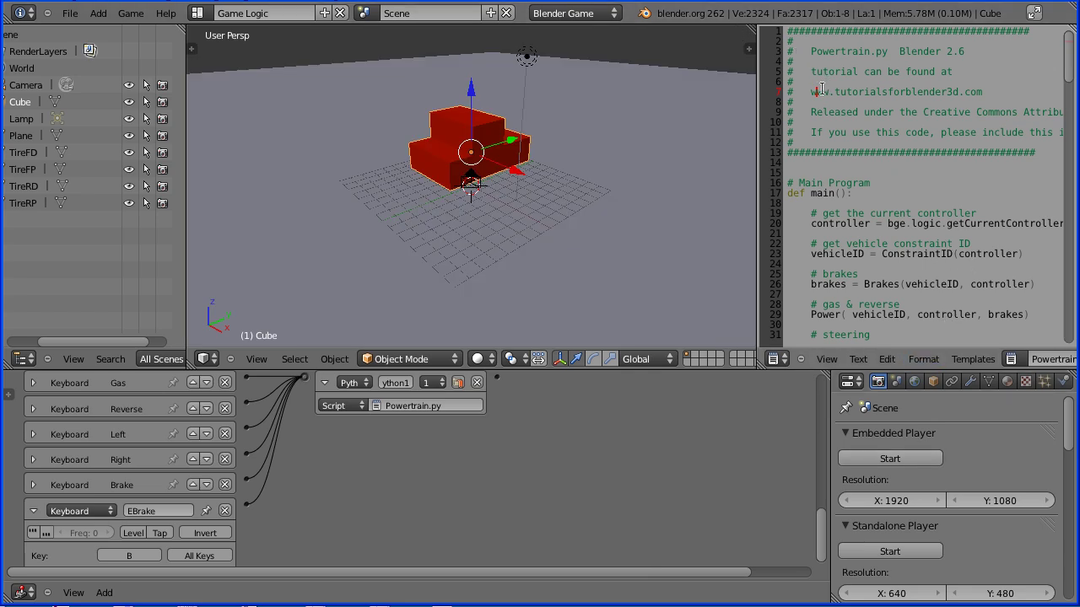
{"action": "left_click_drag", "start_coordinate": [812, 93], "coordinate": [985, 93]}
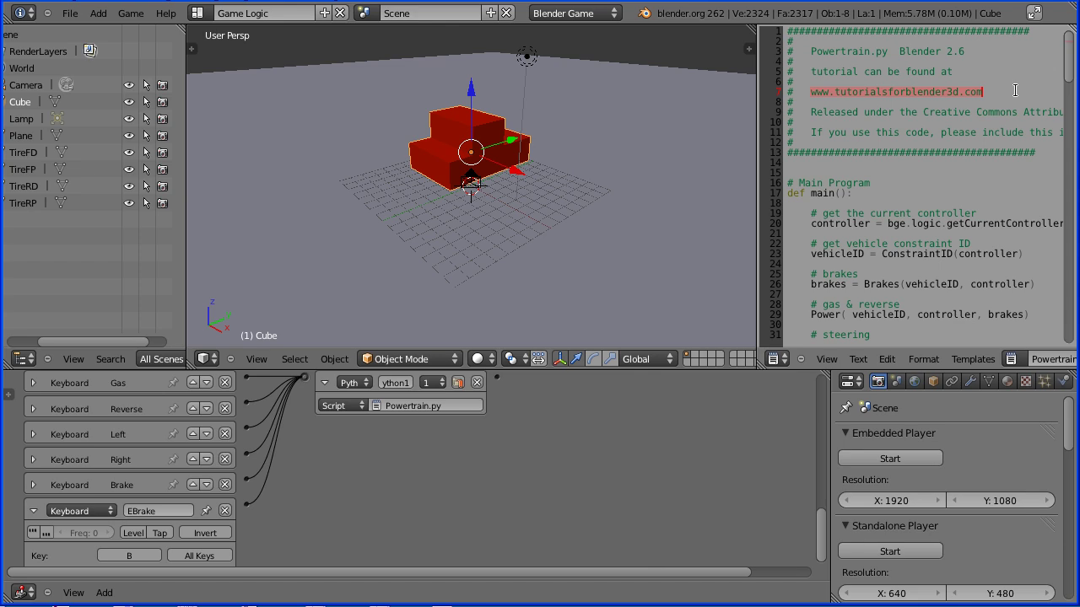
Start a new scene, then open the recent file getStTut1.blend
{"action": "left_click", "coordinate": [72, 13]}
{"action": "left_click", "coordinate": [84, 33]}
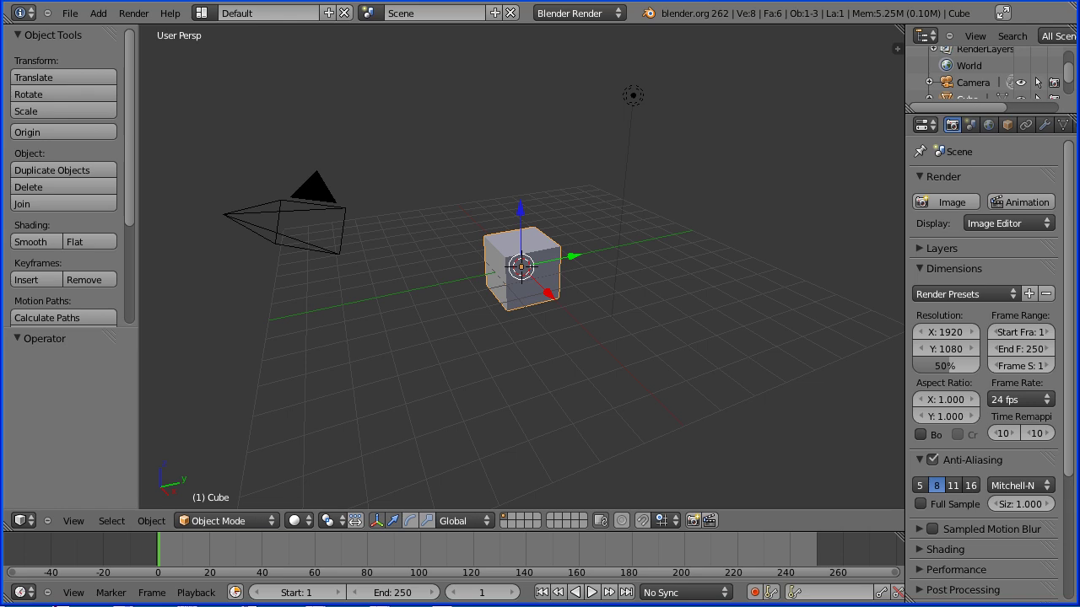
{"action": "left_click", "coordinate": [75, 19]}
{"action": "mouse_move", "coordinate": [101, 65]}
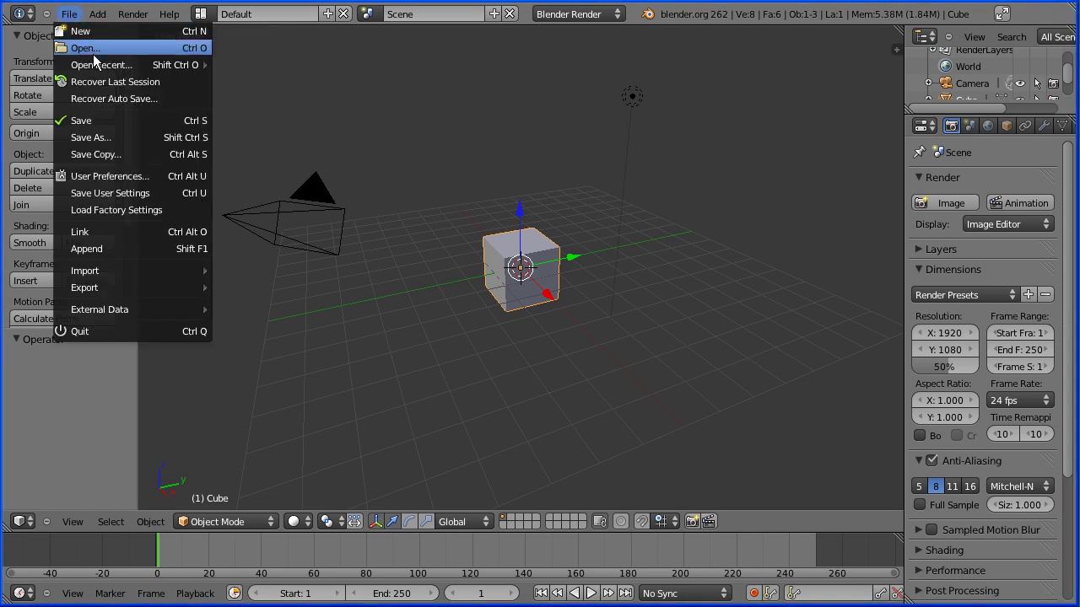
{"action": "left_click", "coordinate": [280, 66]}
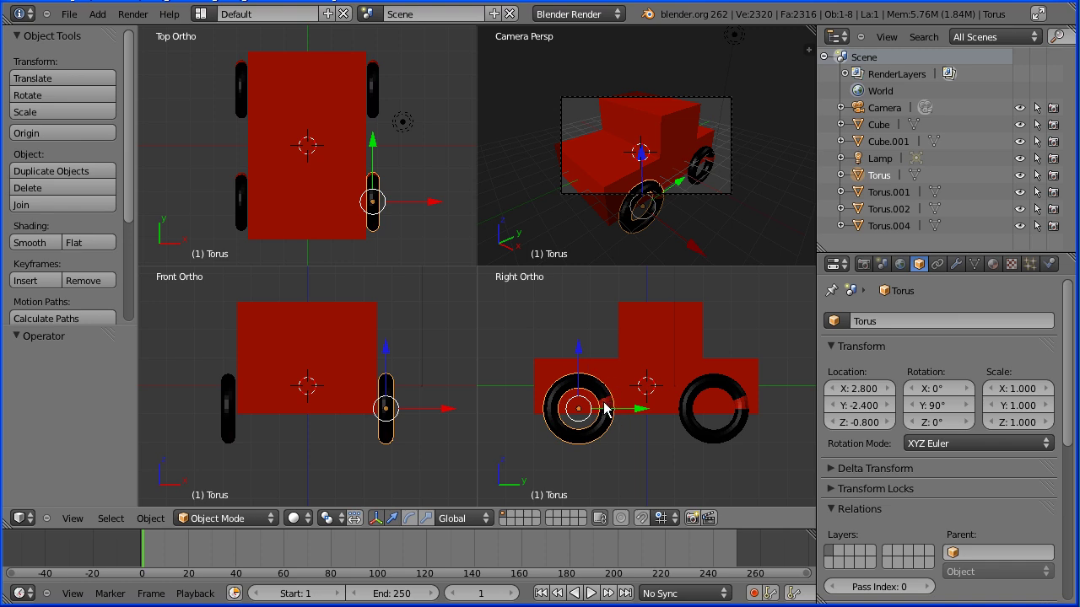
Join the cabin block Cube.001 into the car body Cube
{"action": "right_click", "coordinate": [671, 328]}
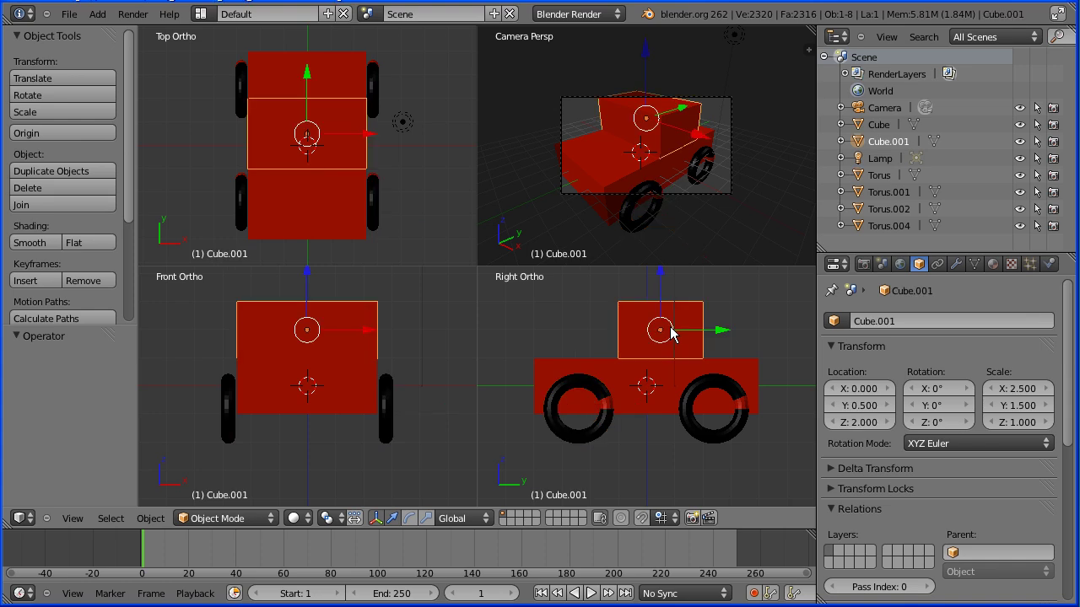
{"action": "right_click", "coordinate": [666, 409]}
{"action": "left_click", "coordinate": [65, 202]}
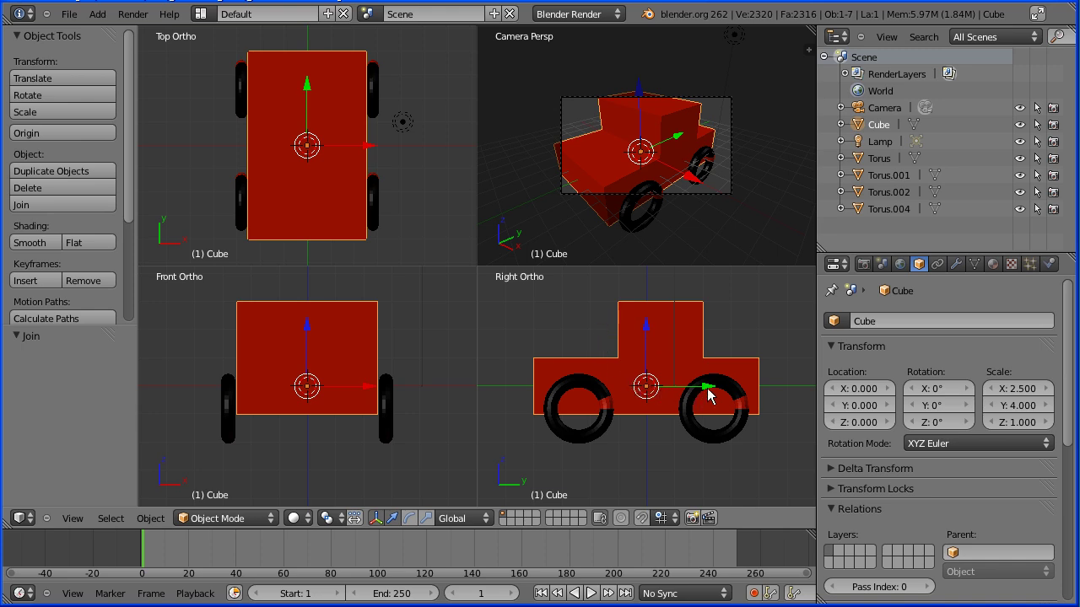
Set the car body's Z rotation to 180°
{"action": "left_click", "coordinate": [936, 421]}
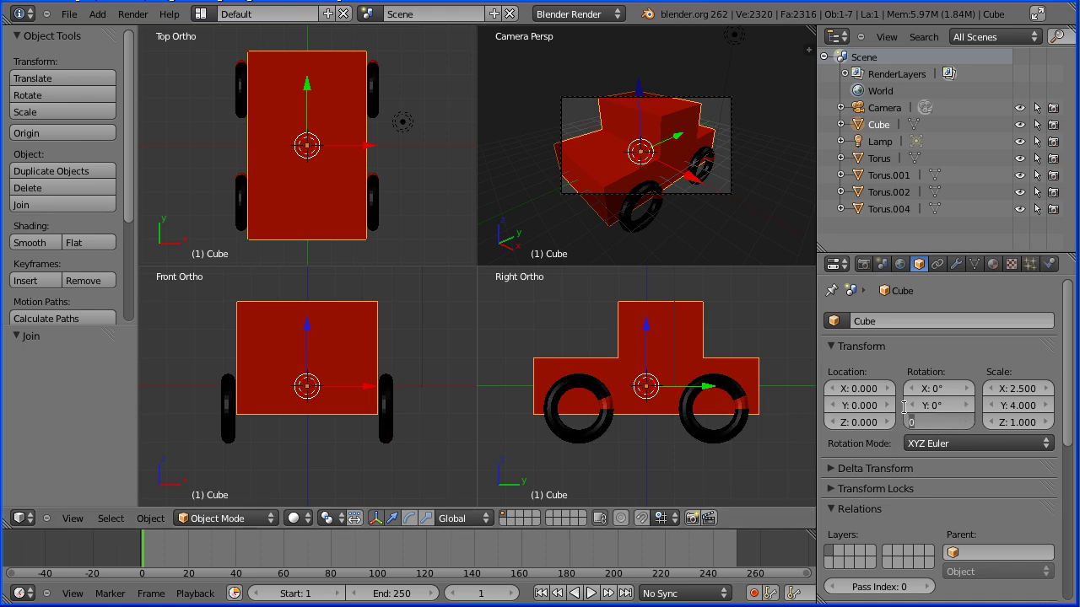
{"action": "type", "text": "18"}
{"action": "key", "text": "Return"}
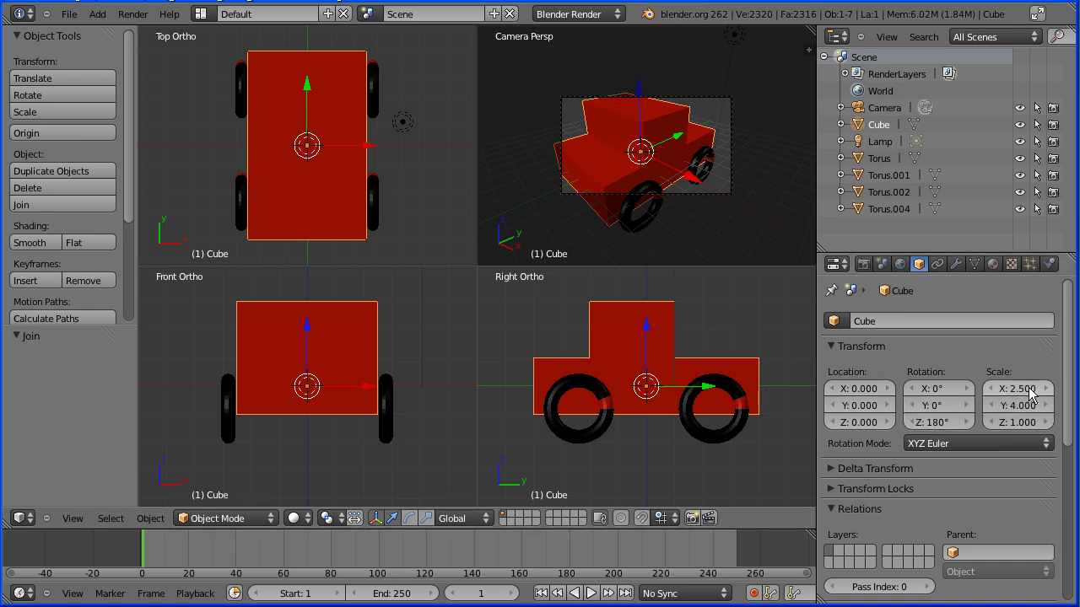
Select all mesh objects, body and four wheels, and apply their rotation and scale
{"action": "right_click", "coordinate": [598, 431]}
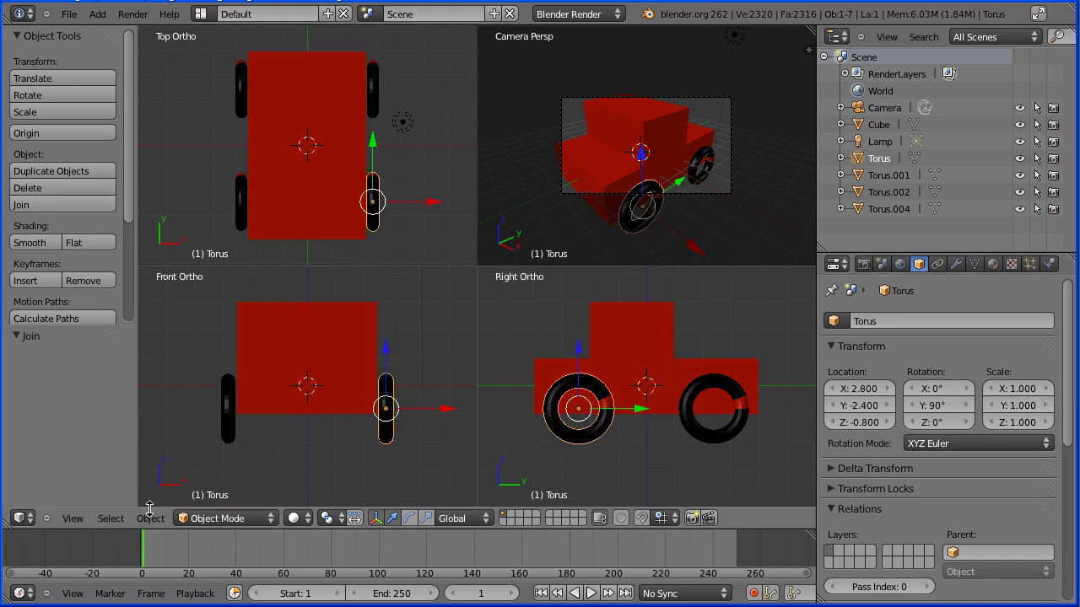
{"action": "left_click", "coordinate": [116, 520]}
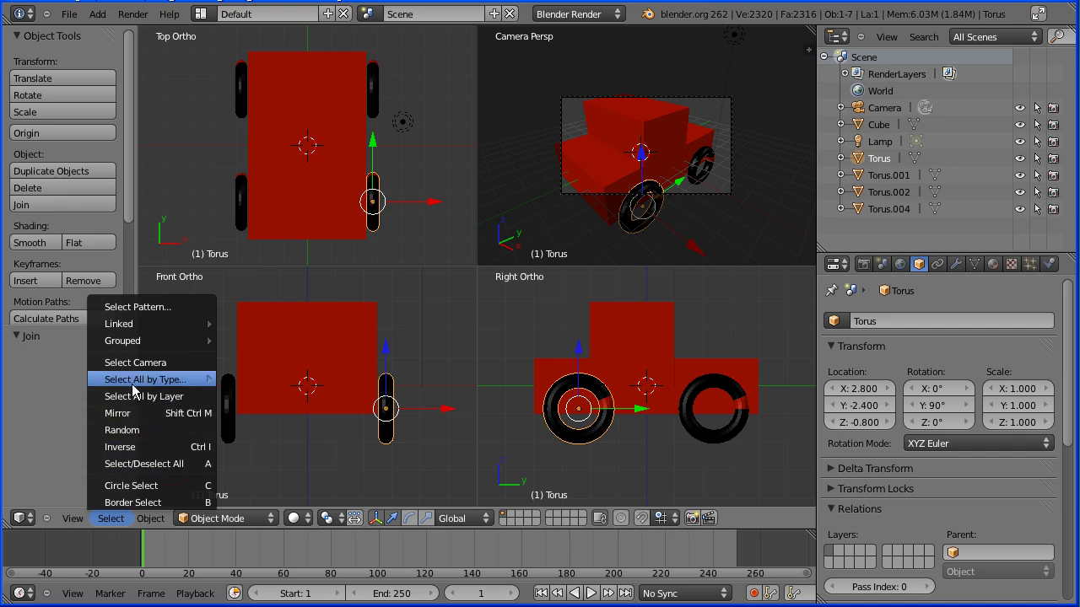
{"action": "mouse_move", "coordinate": [145, 380]}
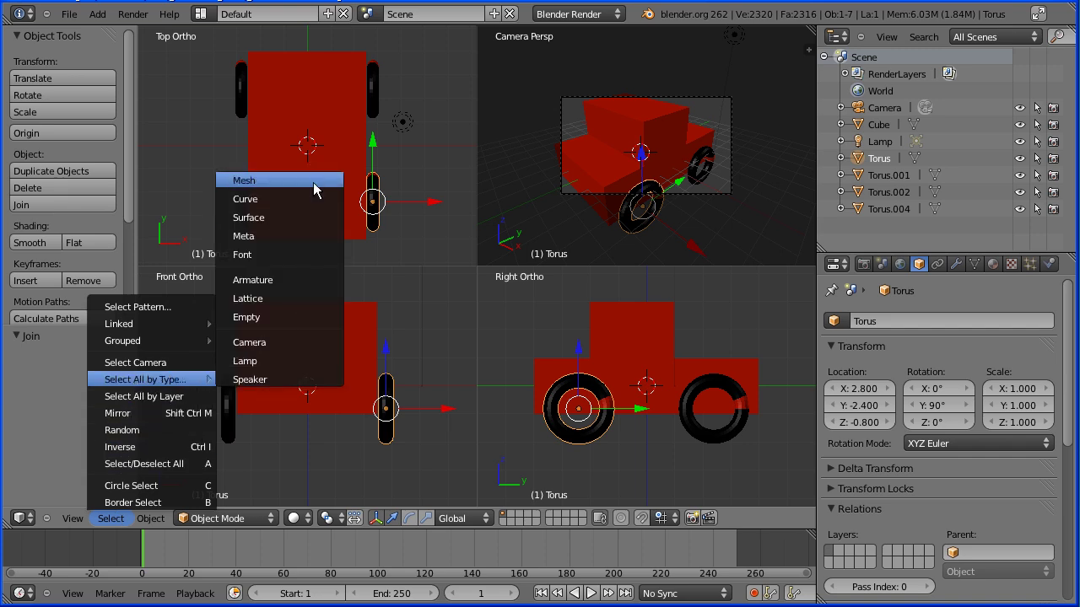
{"action": "left_click", "coordinate": [314, 190]}
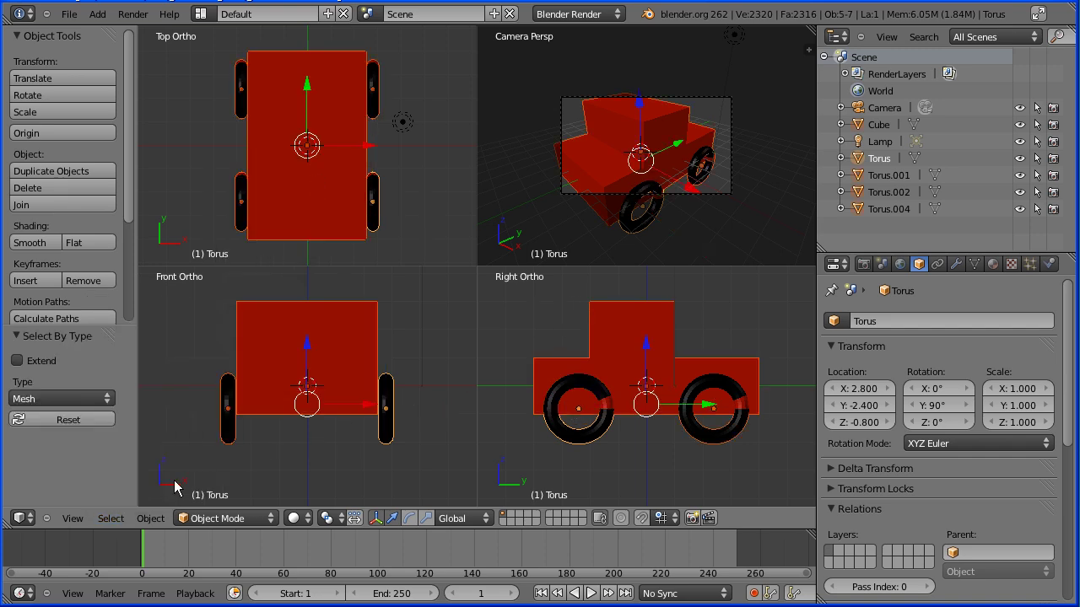
{"action": "left_click", "coordinate": [150, 518]}
{"action": "mouse_move", "coordinate": [169, 397]}
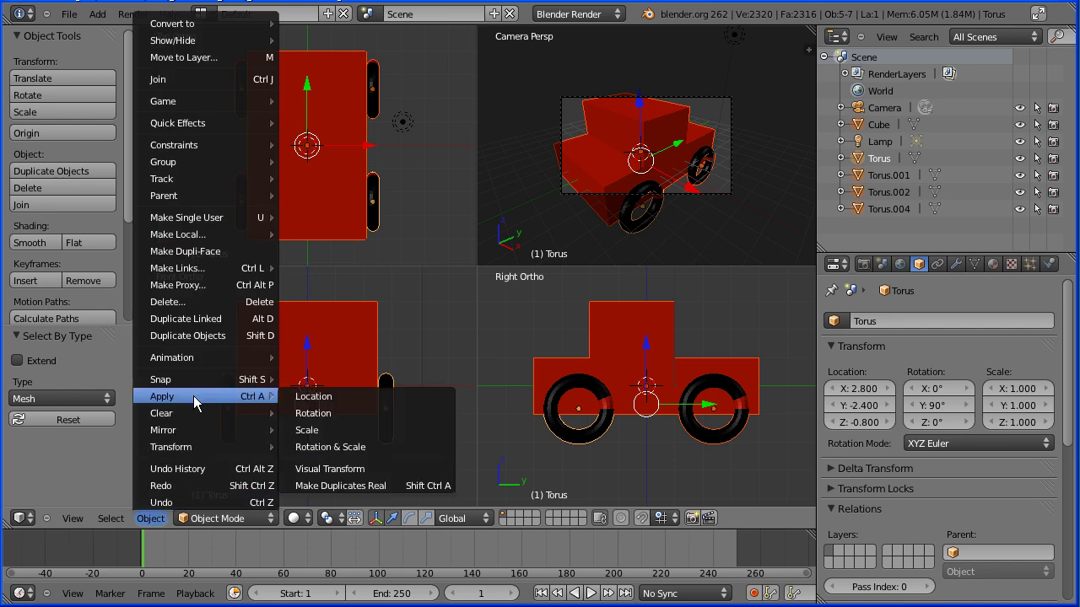
{"action": "left_click", "coordinate": [416, 445]}
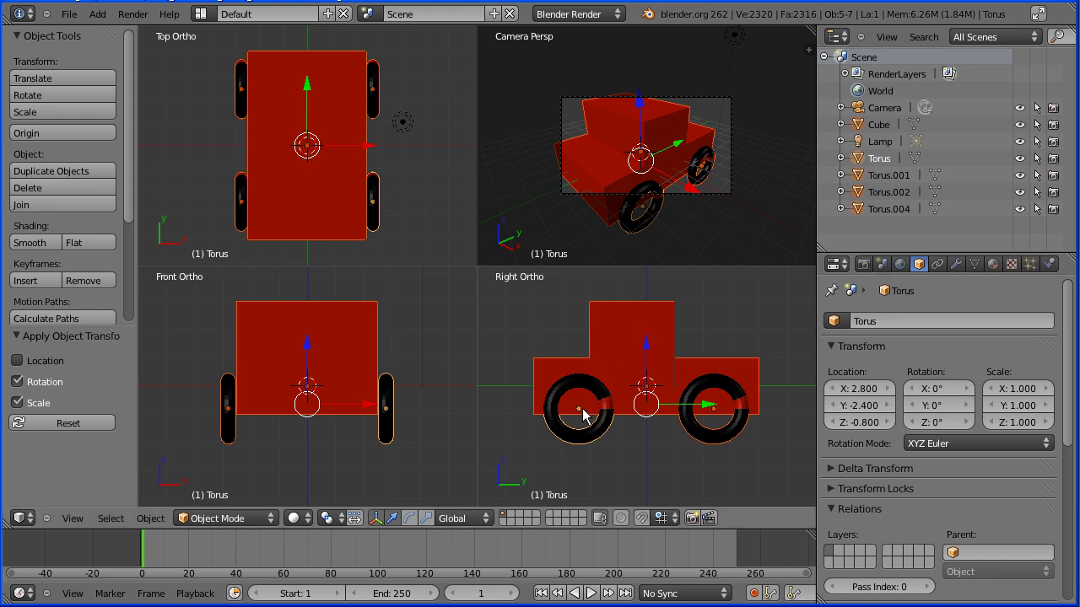
Rename Torus.004 to TireFP and Torus to TireRP
{"action": "right_click", "coordinate": [730, 433]}
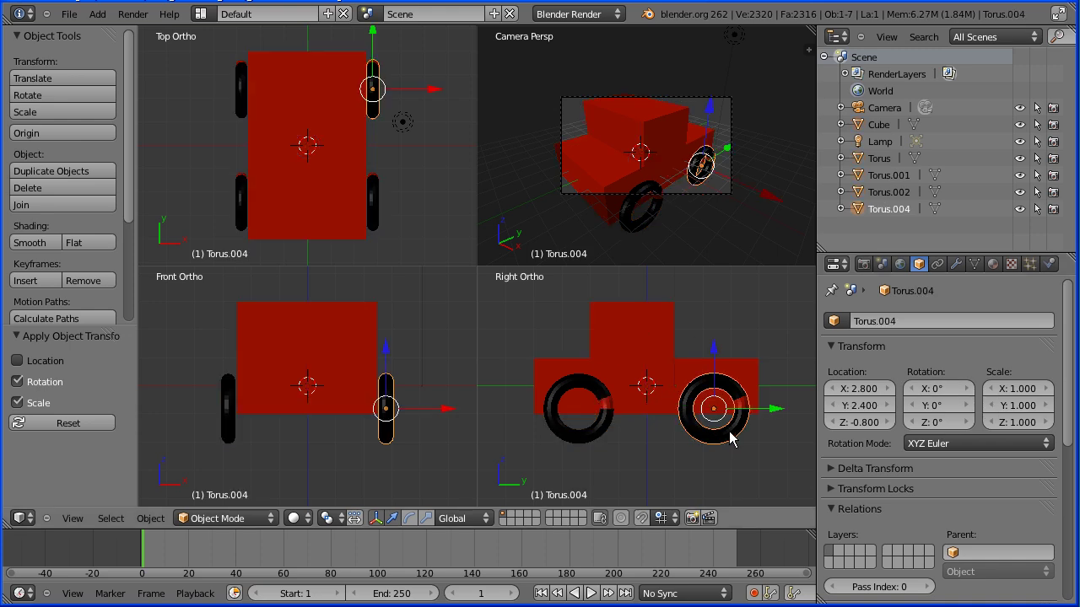
{"action": "left_click", "coordinate": [904, 323]}
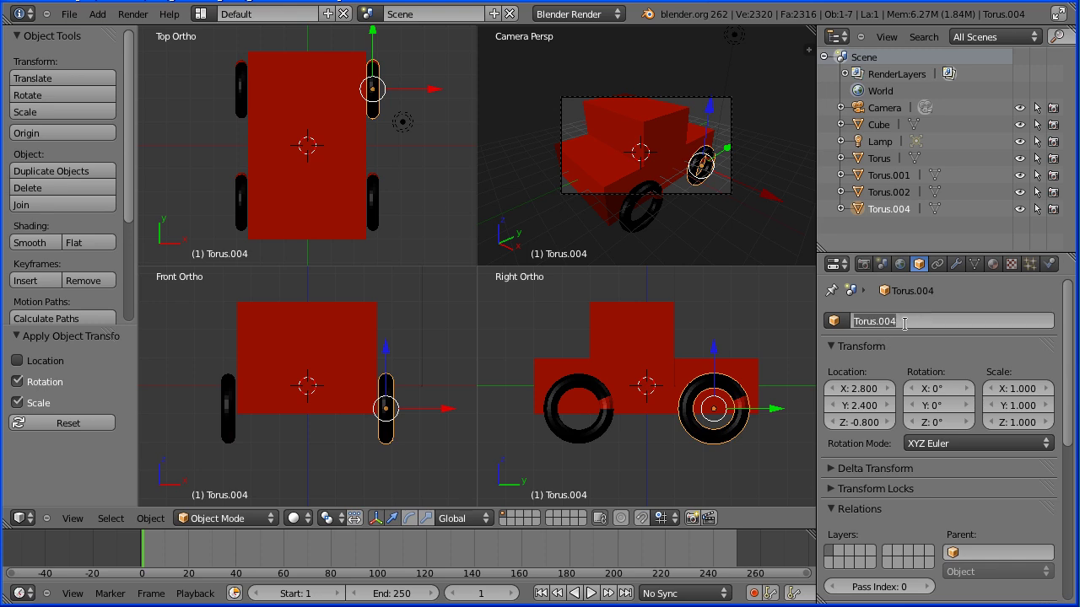
{"action": "type", "text": "Ti"}
{"action": "type", "text": "reFP"}
{"action": "key", "text": "Return"}
{"action": "right_click", "coordinate": [599, 432]}
{"action": "left_click", "coordinate": [889, 320]}
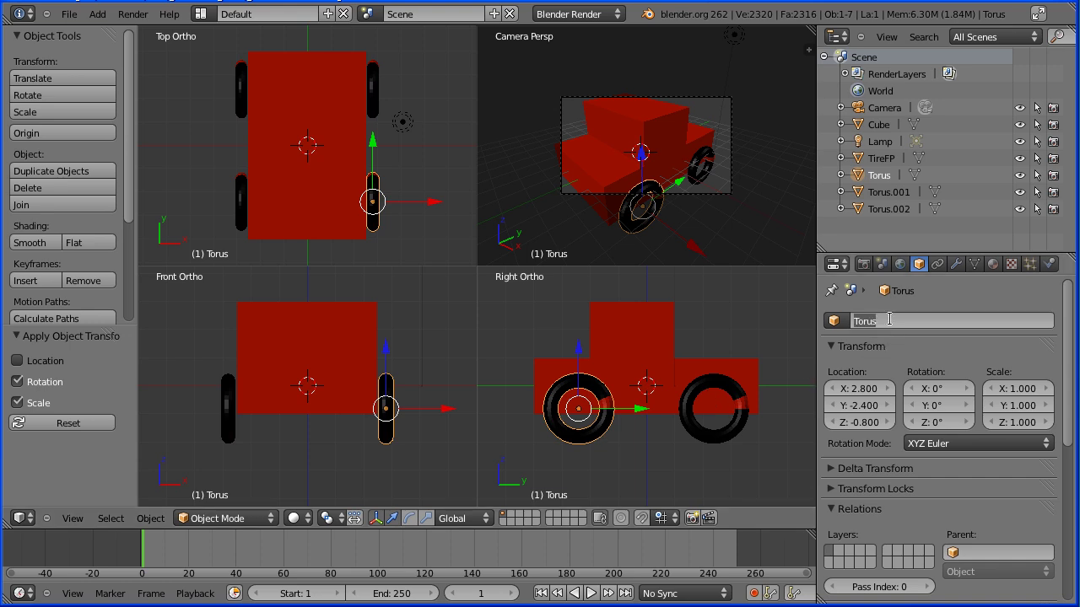
{"action": "type", "text": "Tir"}
{"action": "type", "text": "eRP"}
{"action": "key", "text": "Return"}
Rename Torus.002 to TireFD and Torus.001 to TireRD
{"action": "right_click", "coordinate": [242, 96]}
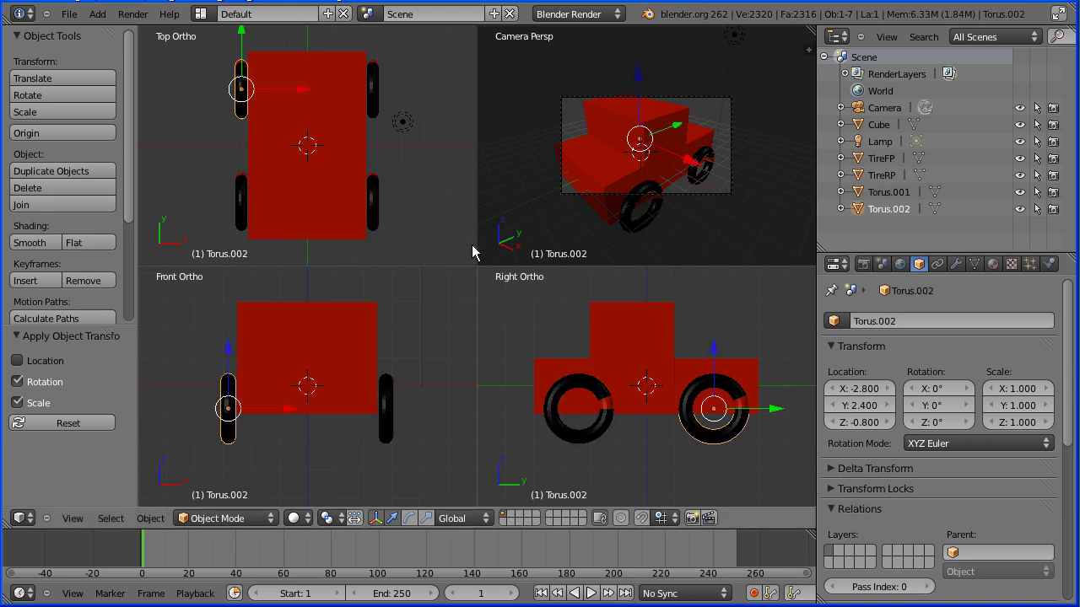
{"action": "double_click", "coordinate": [873, 321]}
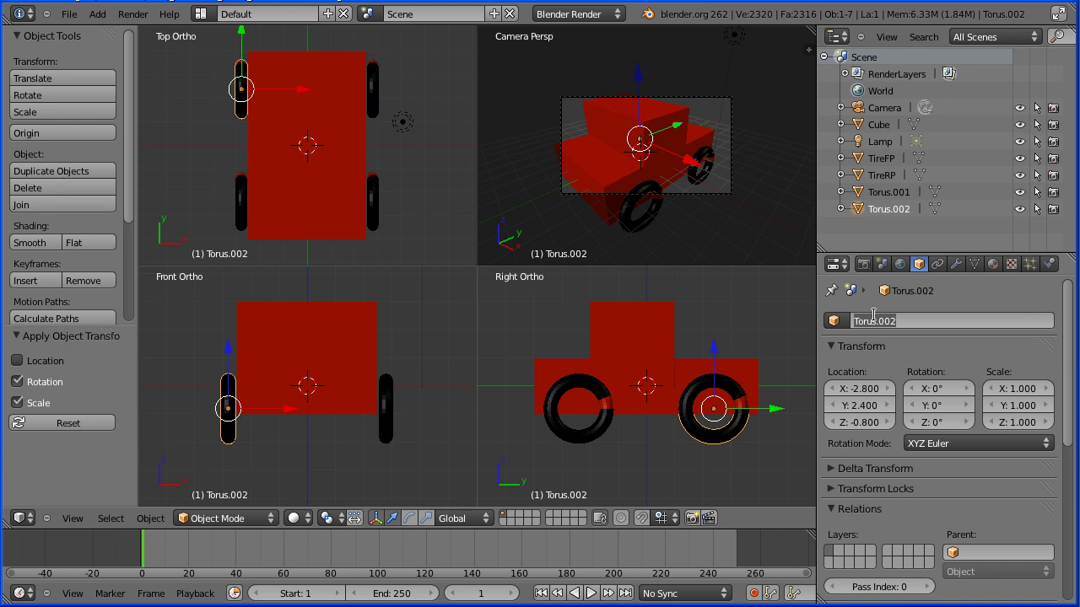
{"action": "type", "text": "TireF"}
{"action": "type", "text": "D"}
{"action": "key", "text": "Left"}
{"action": "type", "text": "F"}
{"action": "key", "text": "Return"}
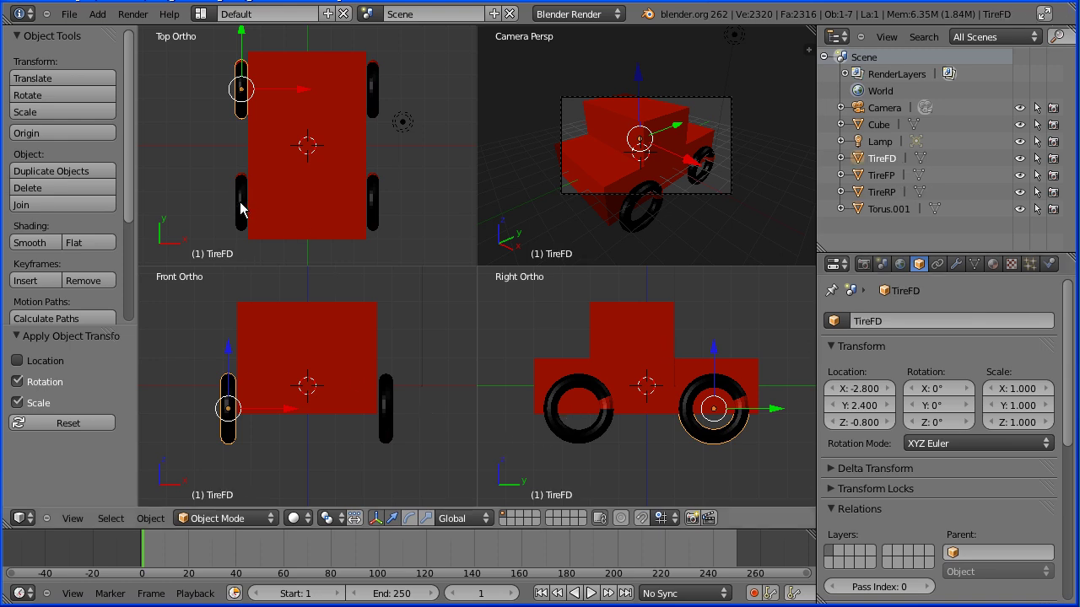
{"action": "right_click", "coordinate": [243, 201]}
{"action": "left_click", "coordinate": [896, 321]}
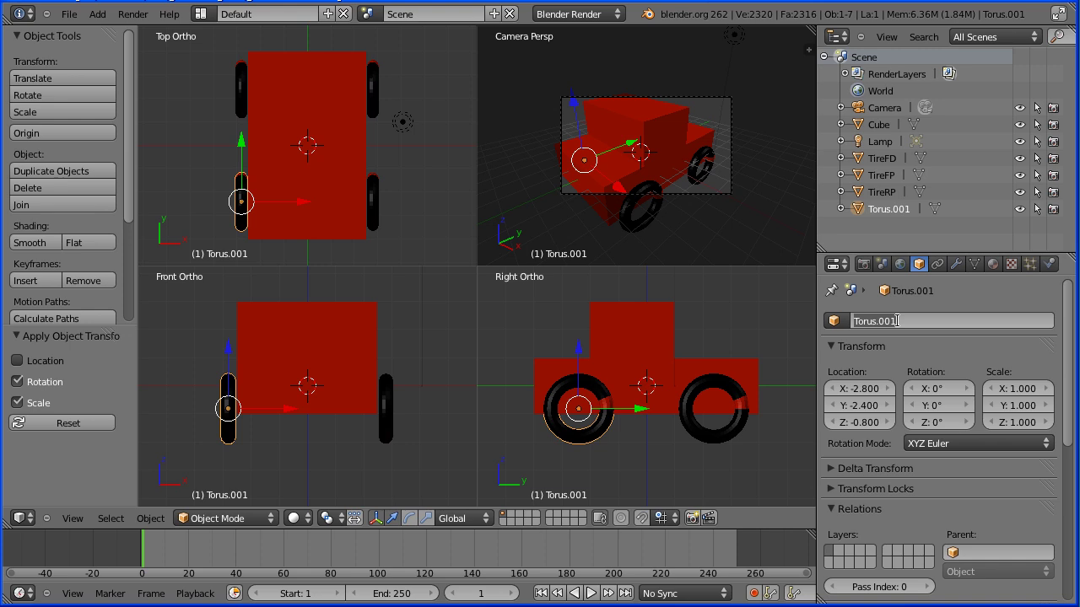
{"action": "type", "text": "TireRD"}
{"action": "key", "text": "Return"}
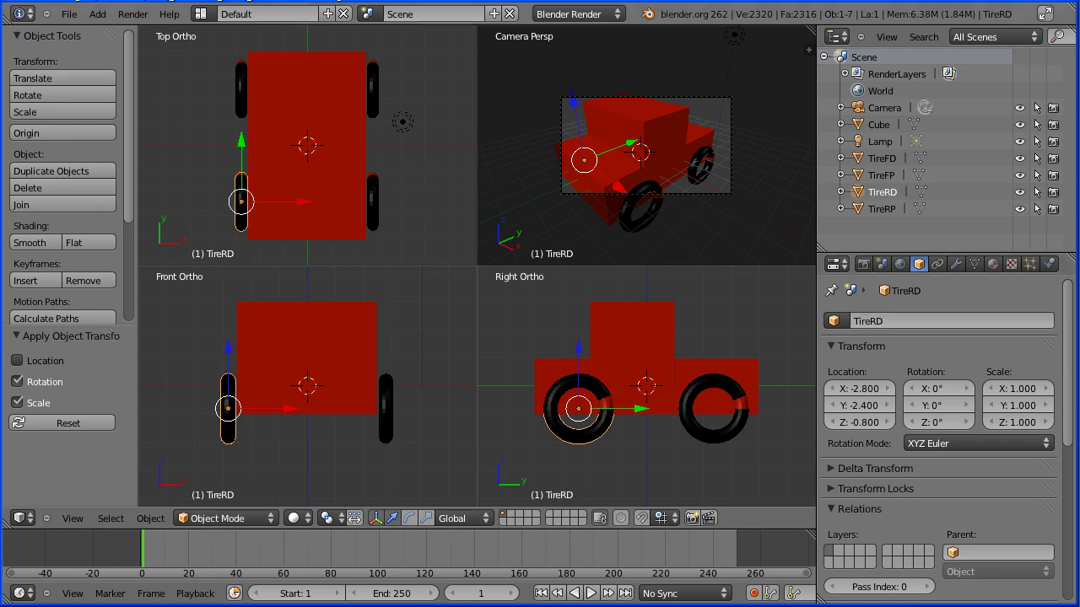
Raise the car body 3 units along Z
{"action": "right_click", "coordinate": [650, 327]}
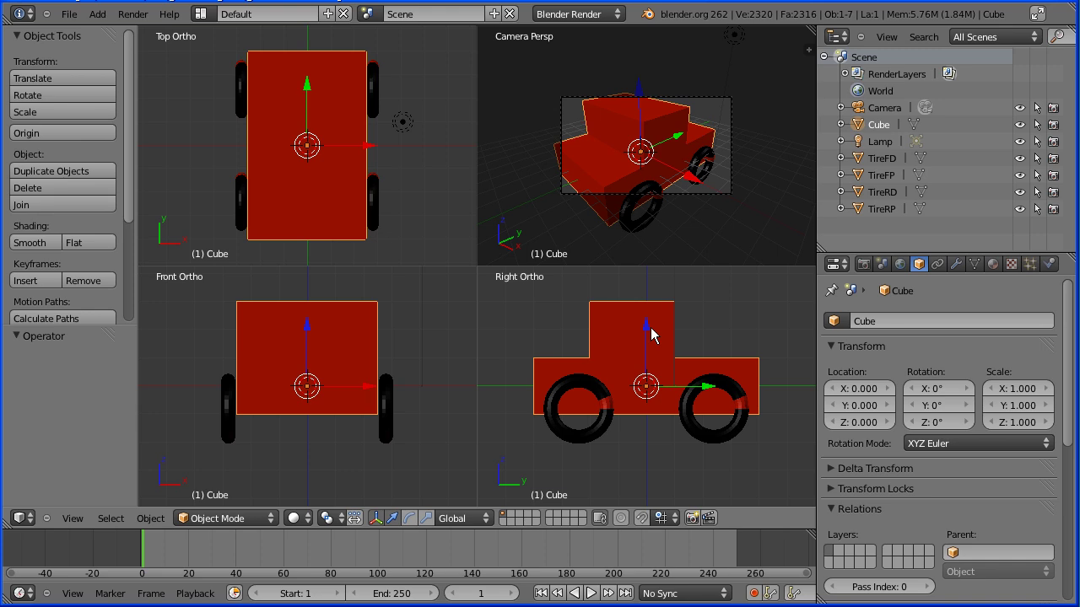
{"action": "key", "text": "g"}
{"action": "type", "text": "z"}
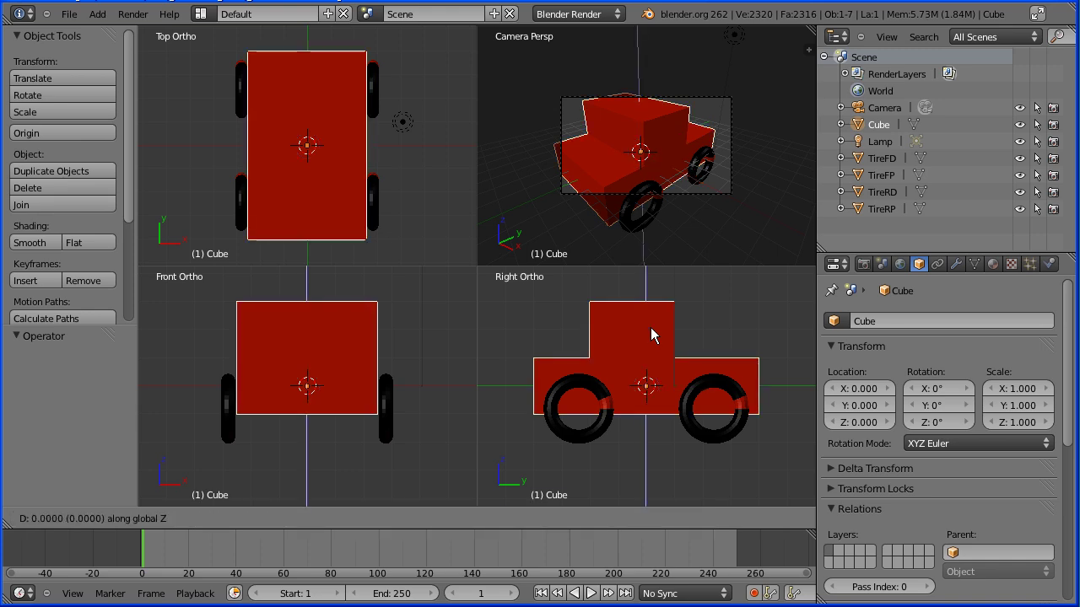
{"action": "type", "text": "3"}
{"action": "key", "text": "Return"}
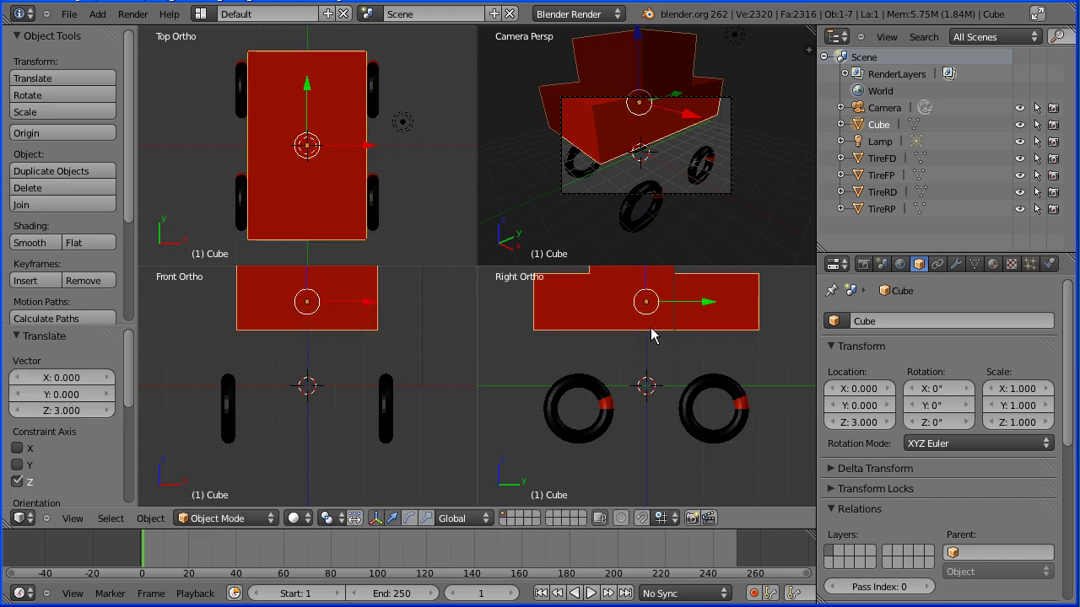
Select all four wheels and lower them 1 unit along Z
{"action": "right_click", "coordinate": [580, 394]}
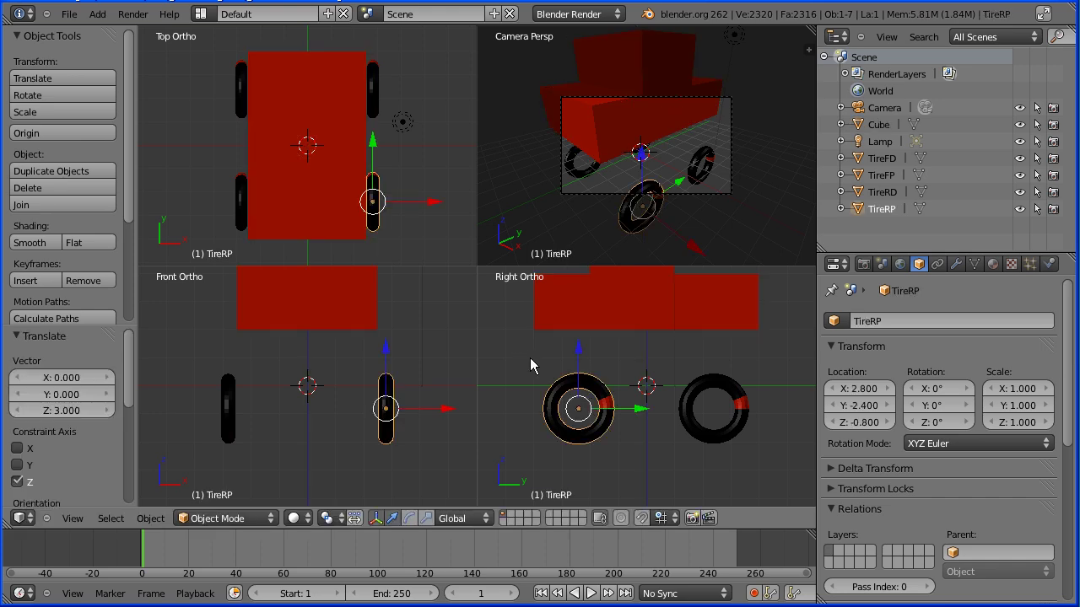
{"action": "key", "text": "b"}
{"action": "left_click_drag", "start_coordinate": [539, 363], "coordinate": [757, 469]}
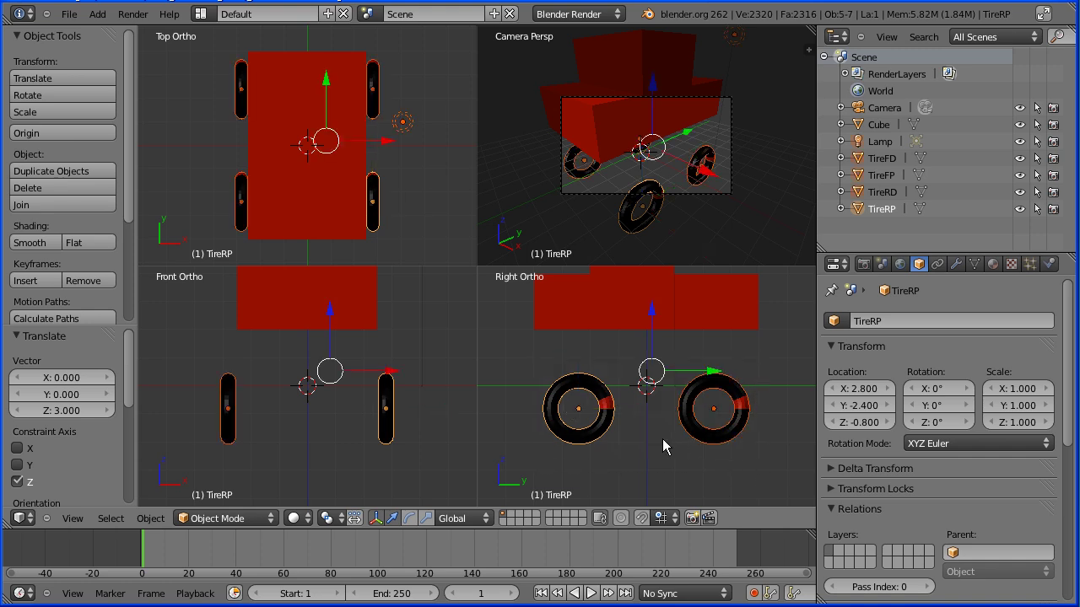
{"action": "key", "text": "g"}
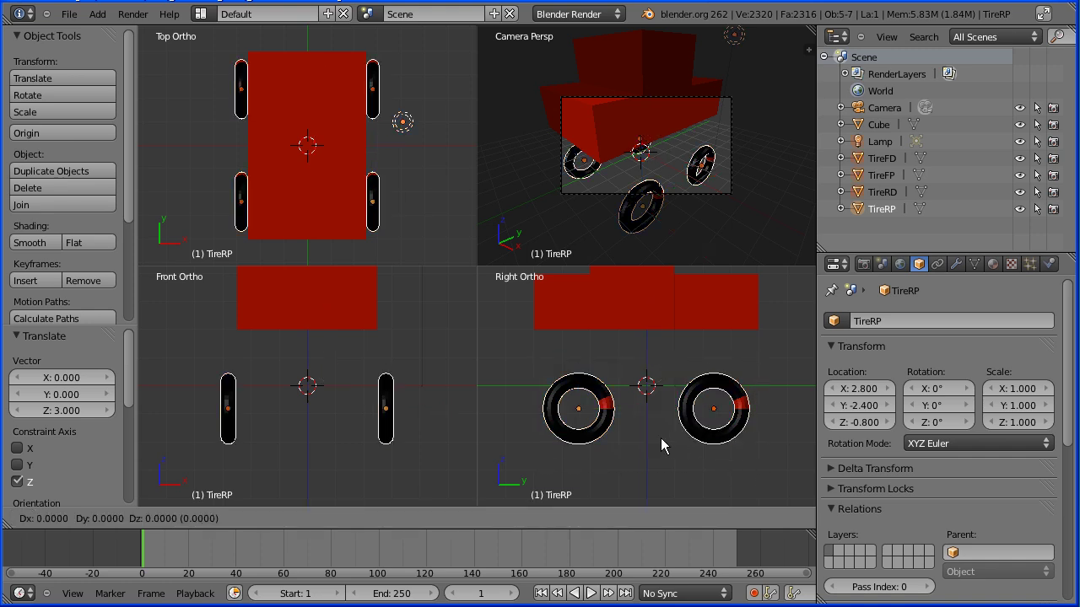
{"action": "type", "text": "z"}
{"action": "type", "text": "-1"}
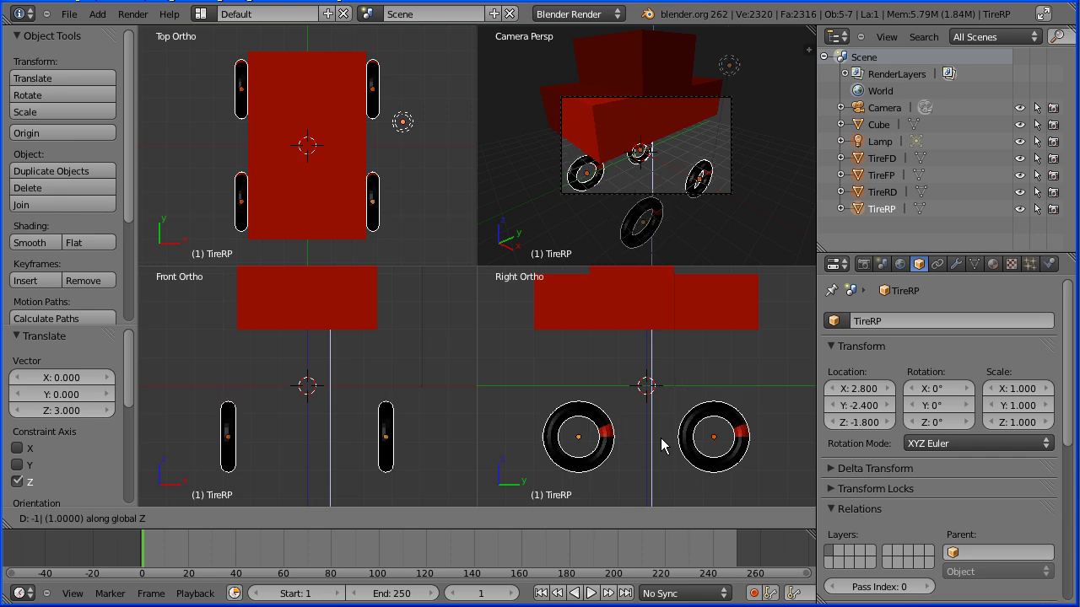
{"action": "key", "text": "Return"}
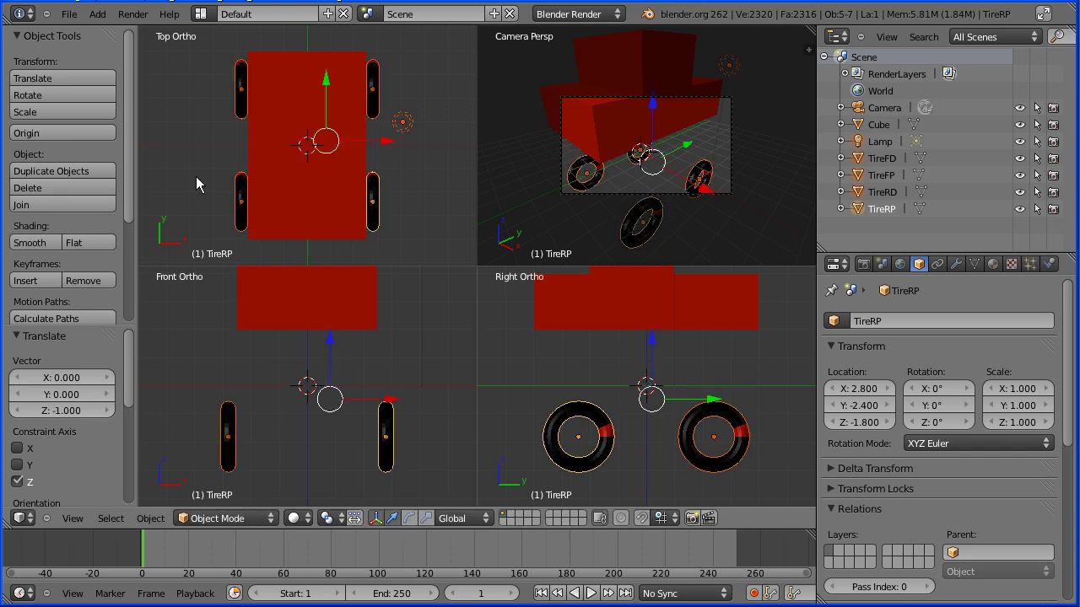
Add a plane at the origin and scale it by 100 as ground
{"action": "left_click", "coordinate": [97, 13]}
{"action": "mouse_move", "coordinate": [118, 32]}
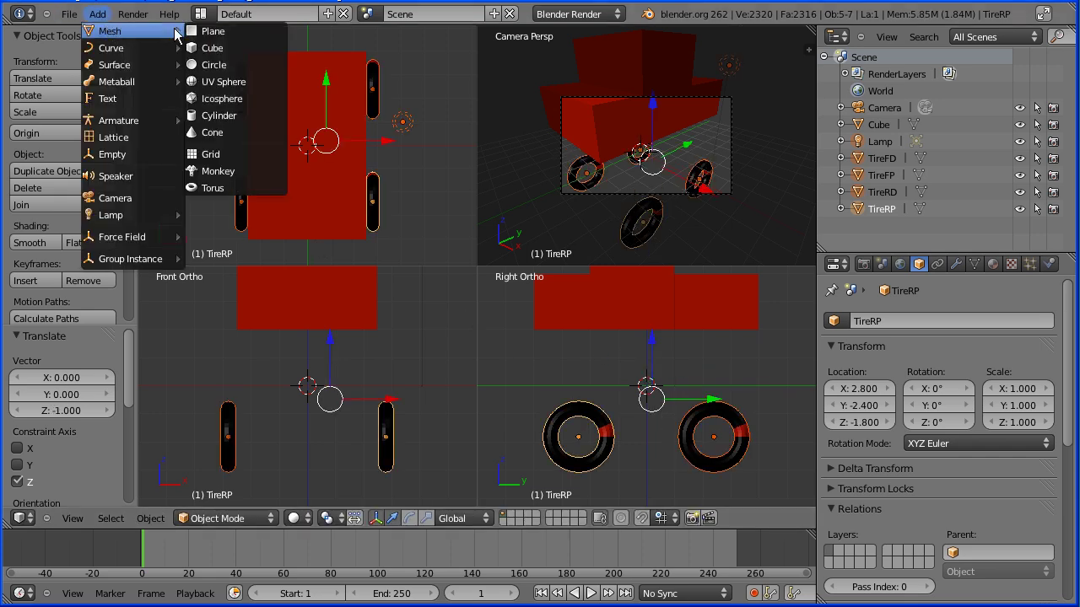
{"action": "left_click", "coordinate": [278, 35]}
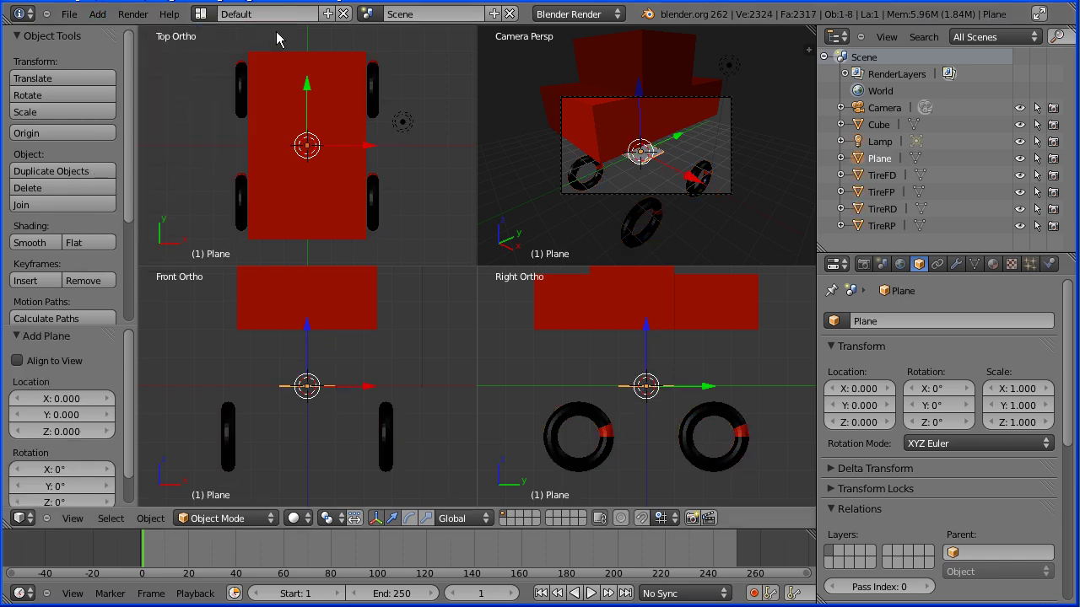
{"action": "type", "text": "s"}
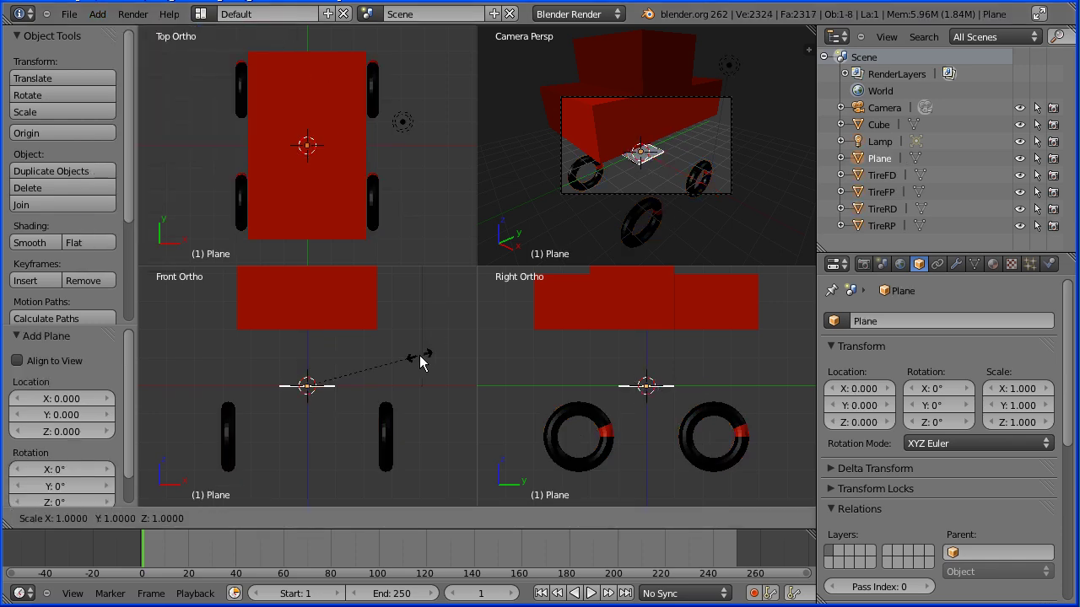
{"action": "type", "text": "100"}
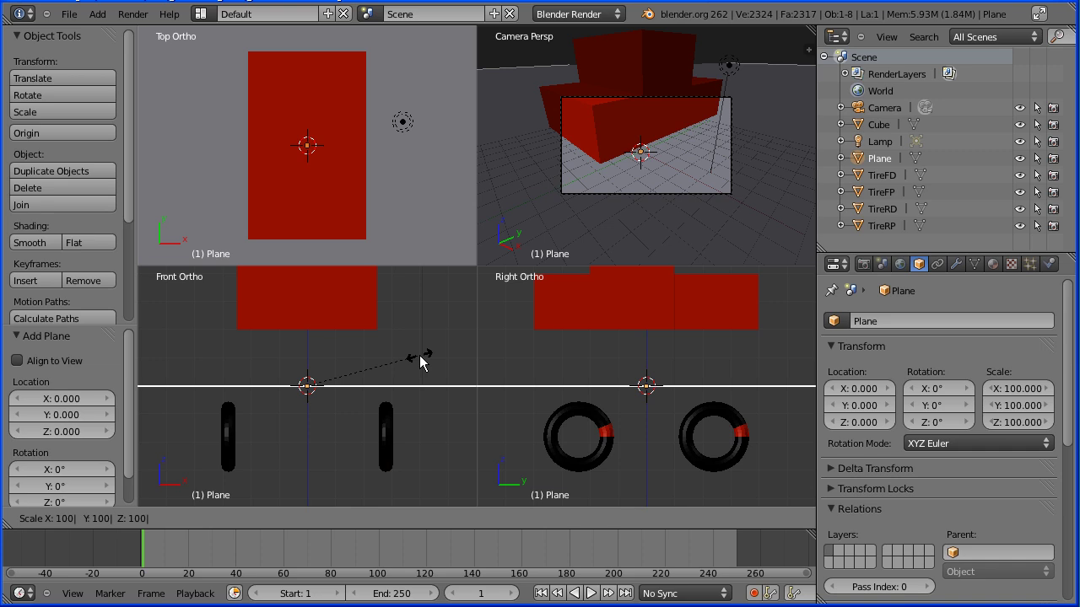
{"action": "key", "text": "Return"}
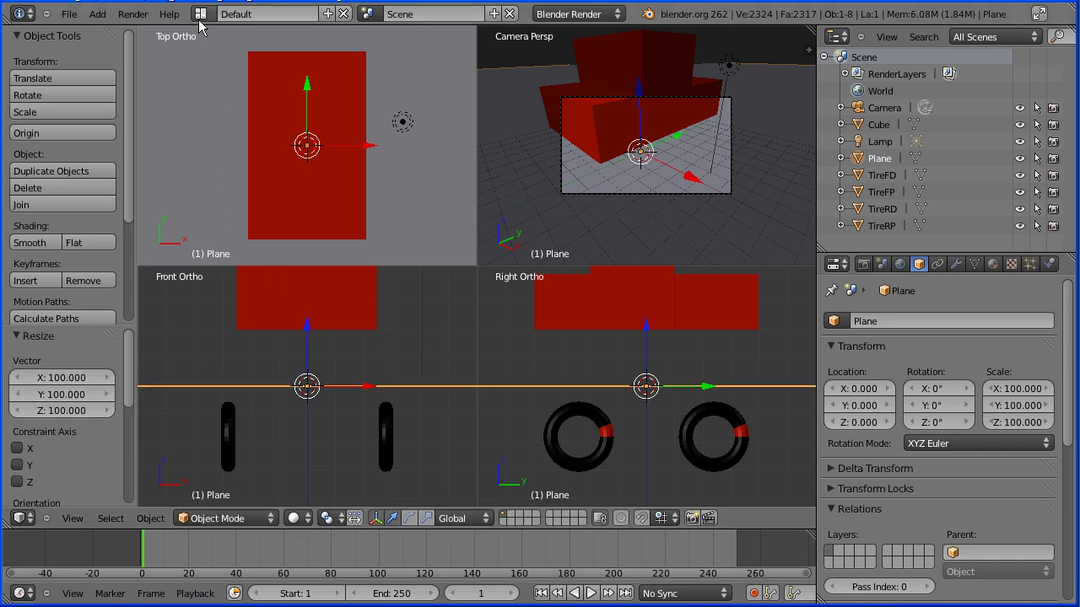
Switch to the Game Logic layout and view the car in angled perspective
{"action": "left_click", "coordinate": [201, 13]}
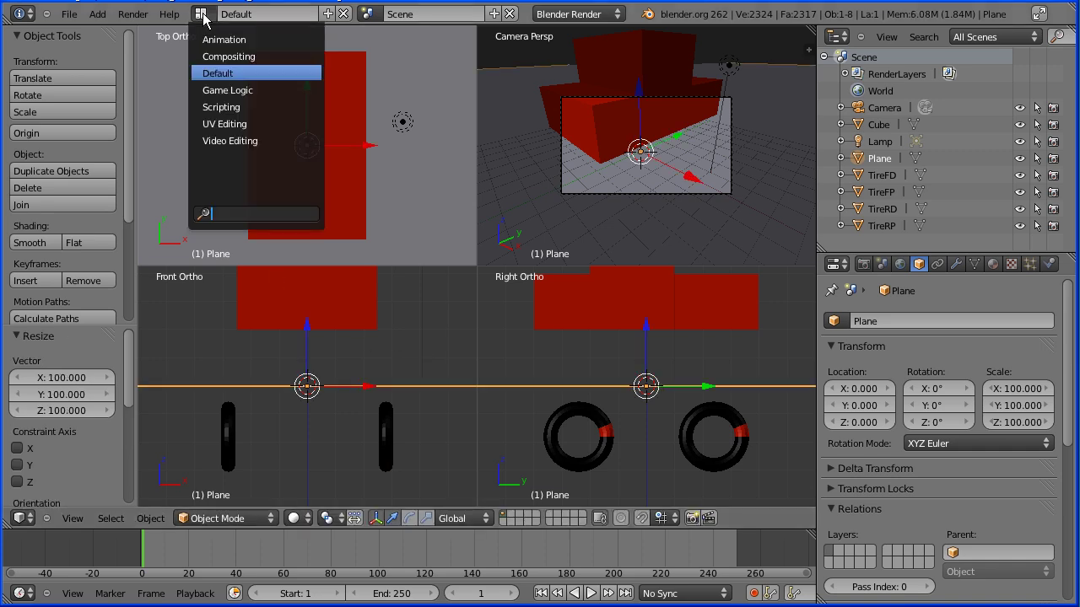
{"action": "left_click", "coordinate": [293, 89]}
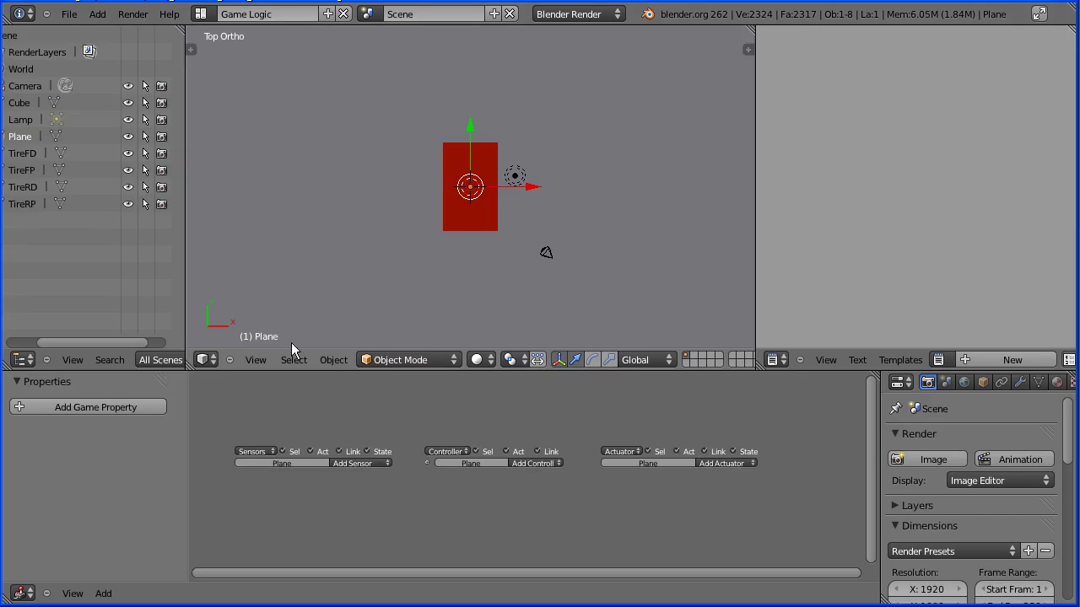
{"action": "left_click", "coordinate": [257, 360]}
{"action": "left_click", "coordinate": [359, 165]}
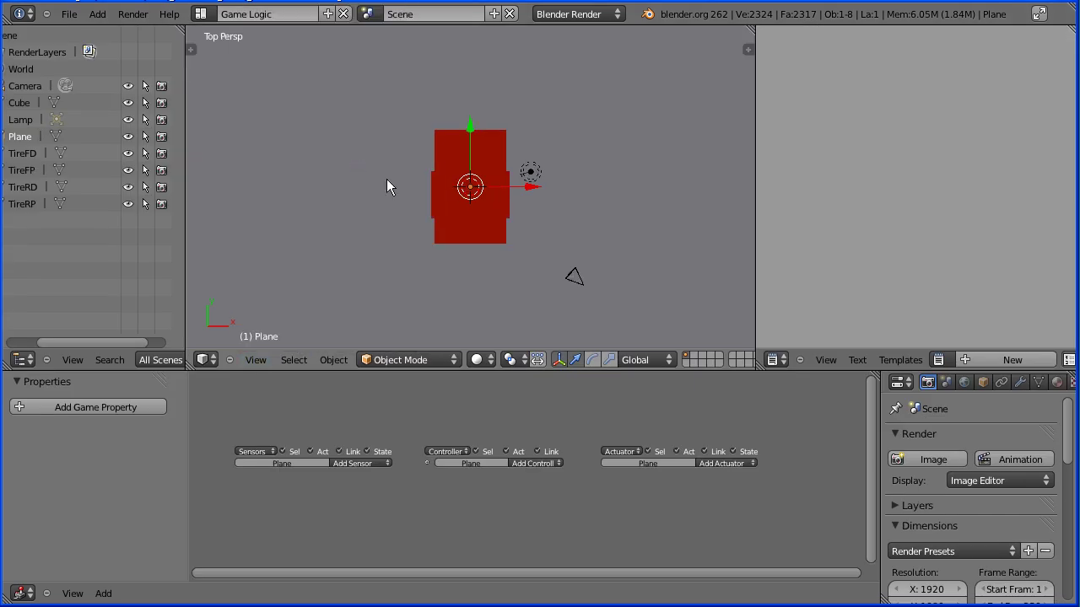
{"action": "mouse_move", "coordinate": [655, 265]}
{"action": "middle_mouse_down"}
{"action": "mouse_move", "coordinate": [524, 172]}
{"action": "mouse_move", "coordinate": [552, 134]}
{"action": "middle_mouse_up"}
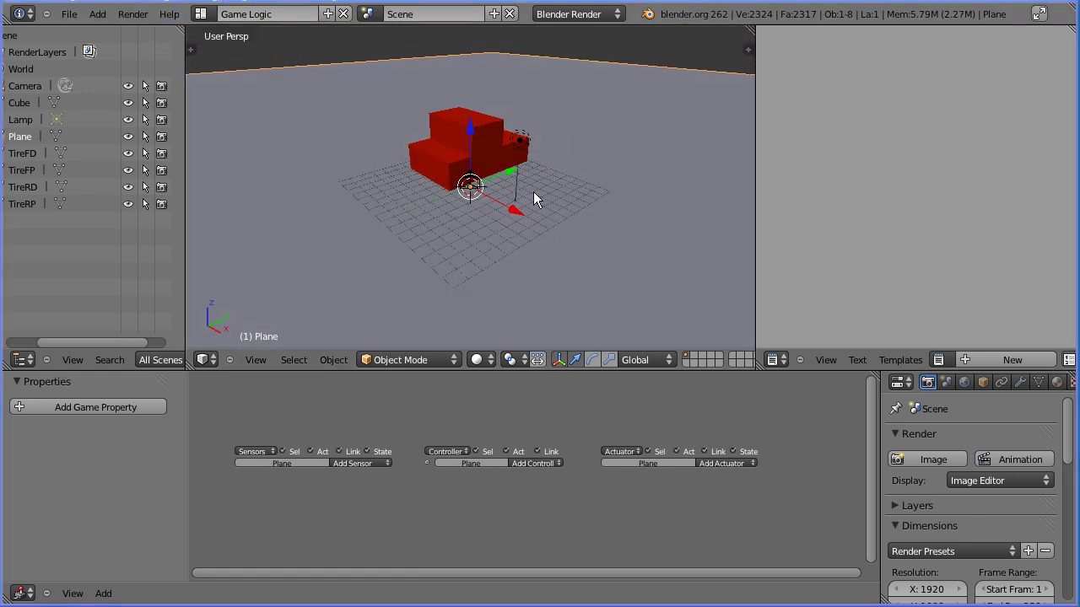
Set the render engine to Blender Game and widen the properties editor
{"action": "left_click", "coordinate": [572, 14]}
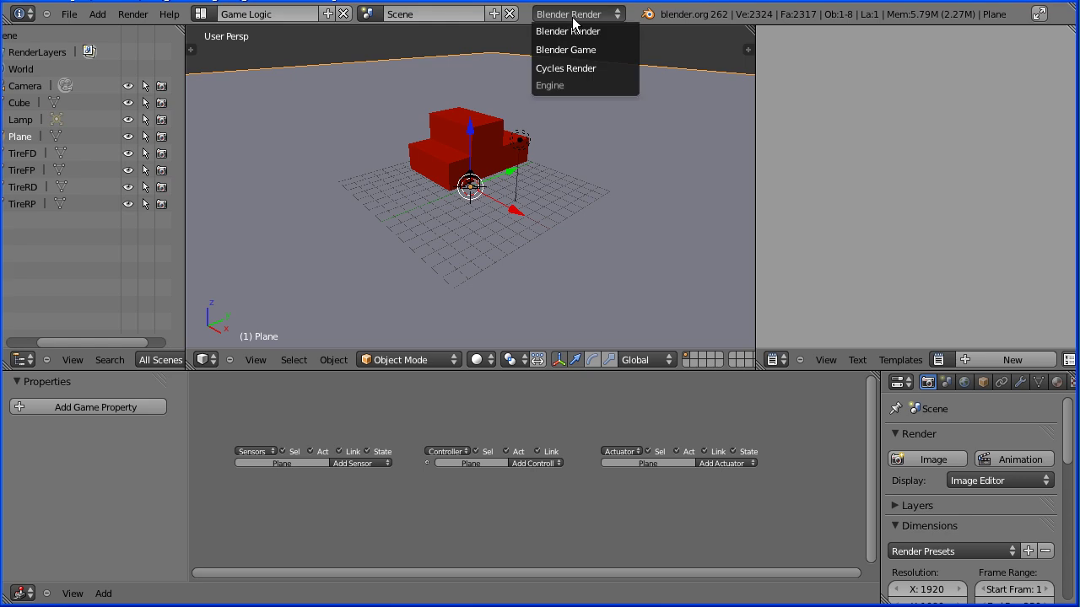
{"action": "left_click", "coordinate": [600, 50]}
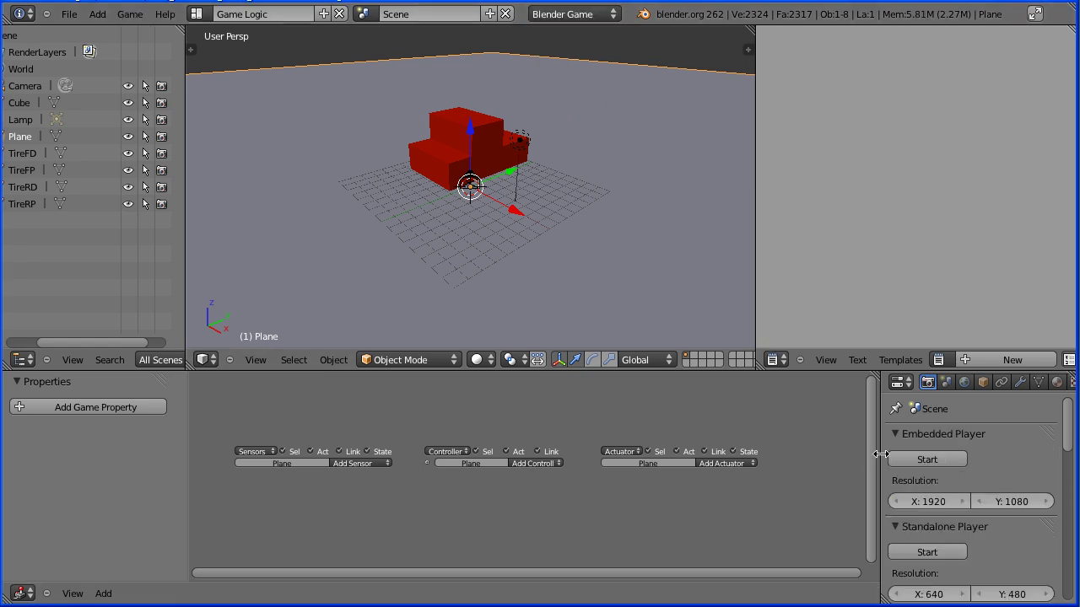
{"action": "left_click_drag", "start_coordinate": [880, 462], "coordinate": [830, 456]}
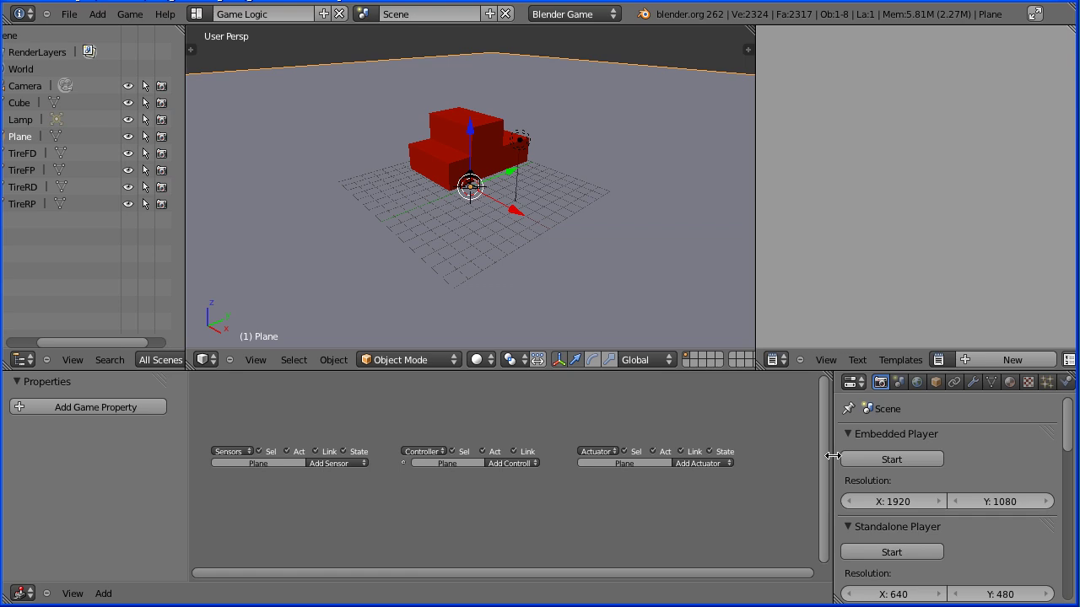
Make the car body Cube a Rigid Body with No Sleeping and mass 200
{"action": "left_click", "coordinate": [1063, 383]}
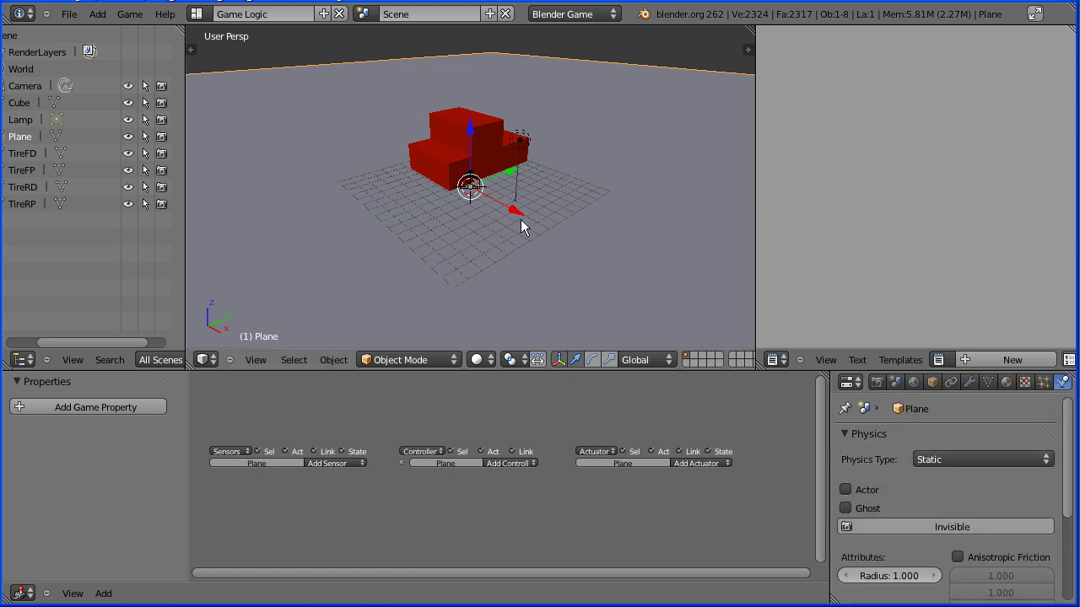
{"action": "left_click", "coordinate": [494, 153]}
{"action": "left_click", "coordinate": [957, 457]}
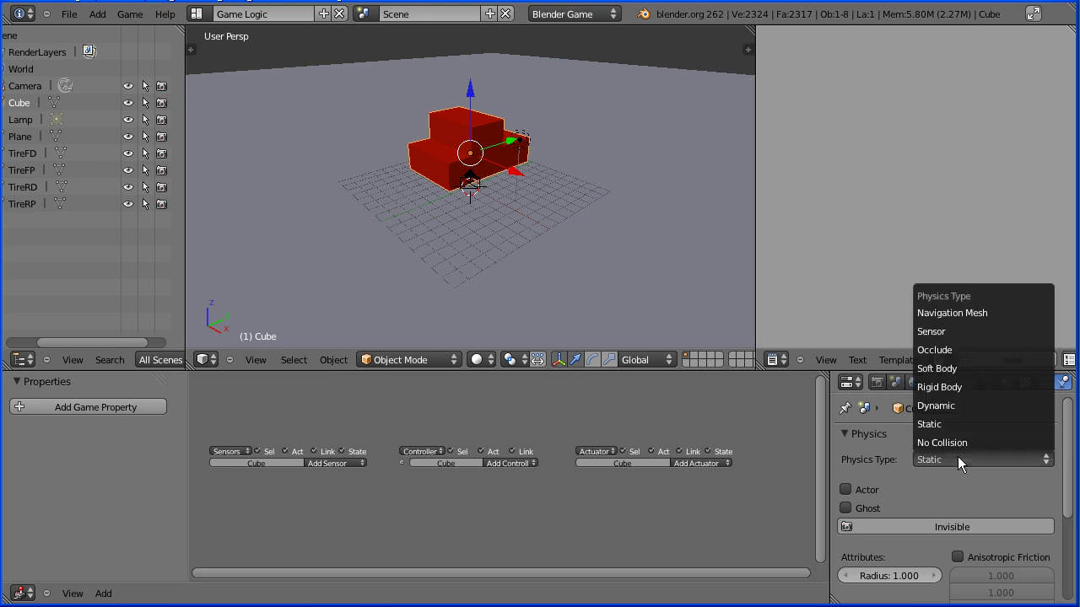
{"action": "left_click", "coordinate": [958, 386]}
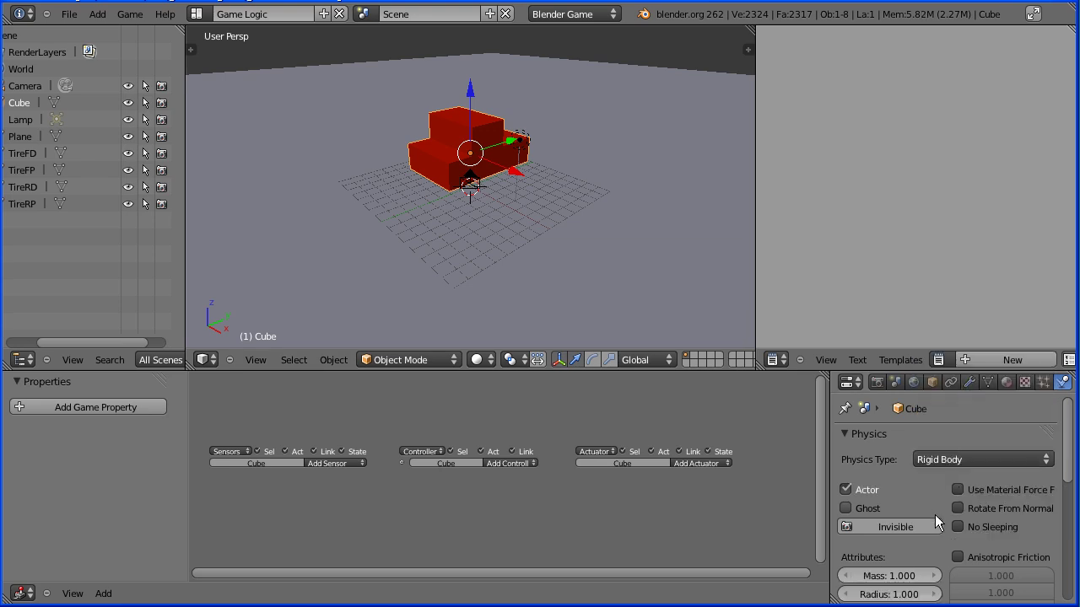
{"action": "left_click", "coordinate": [959, 526]}
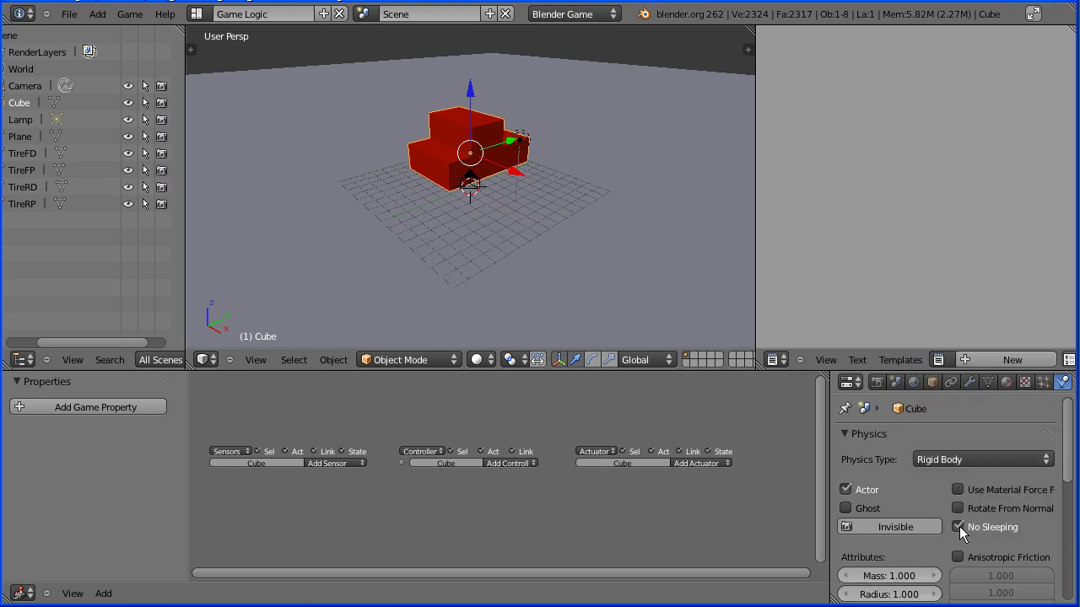
{"action": "left_click", "coordinate": [891, 574]}
{"action": "type", "text": "200"}
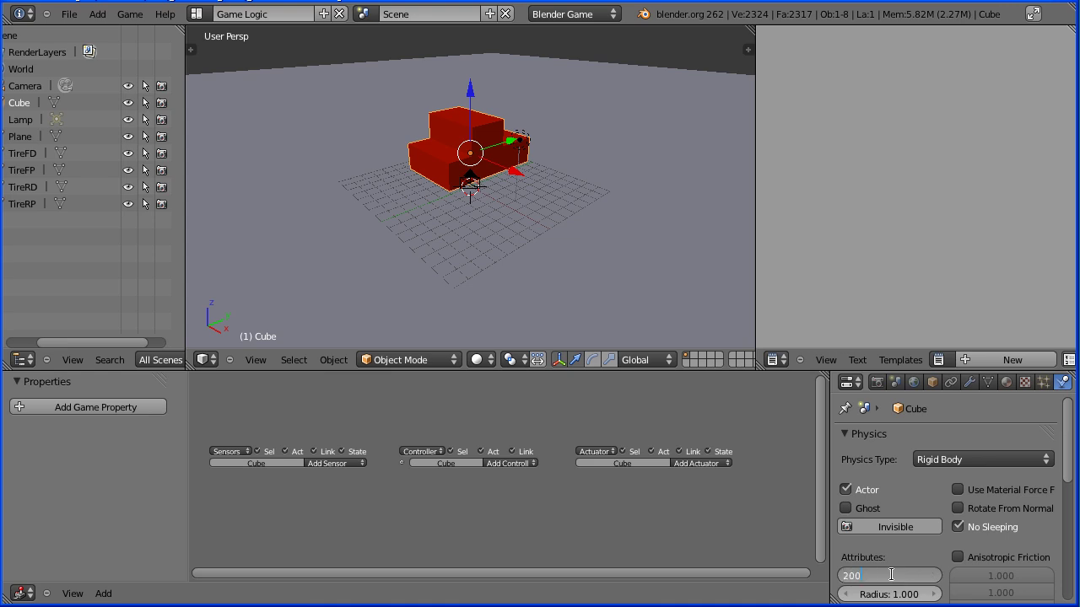
{"action": "key", "text": "Return"}
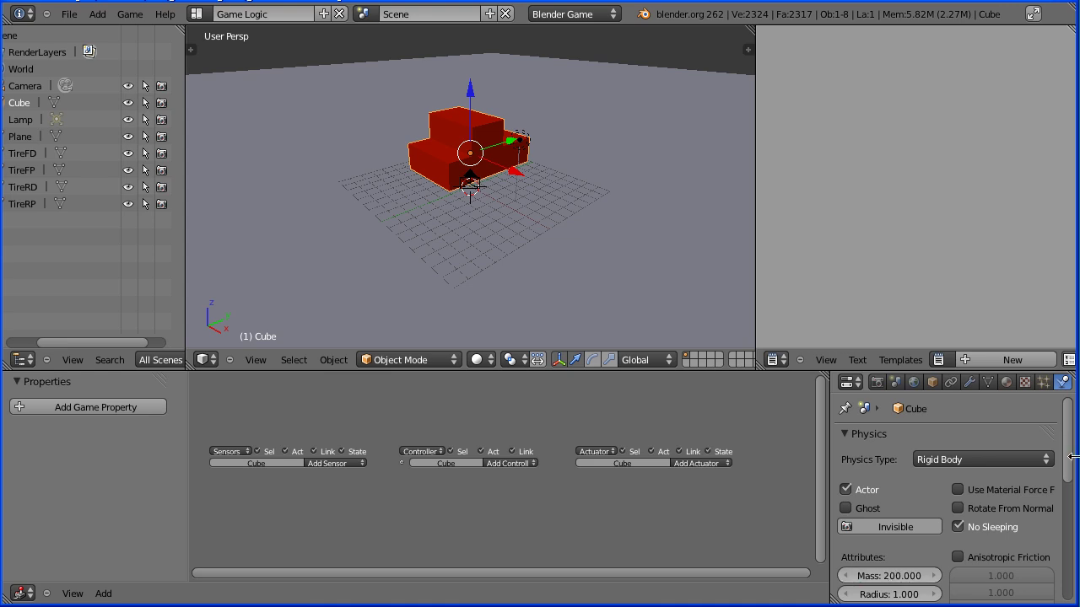
Enable the body's collision bounds with a Convex Hull shape
{"action": "left_click_drag", "start_coordinate": [1068, 460], "coordinate": [1068, 549]}
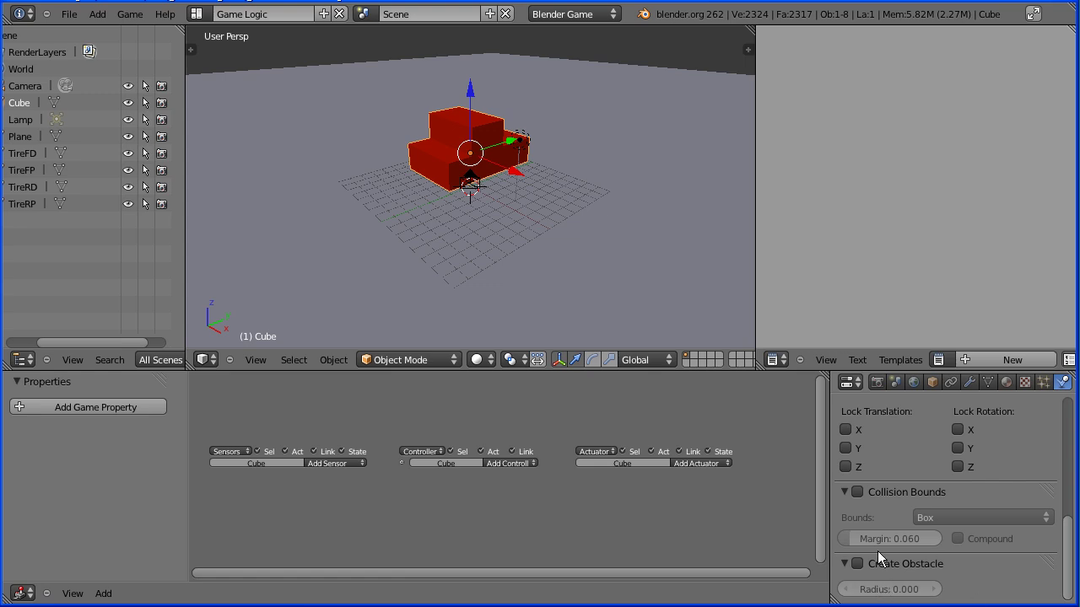
{"action": "left_click", "coordinate": [857, 492]}
{"action": "left_click", "coordinate": [956, 517]}
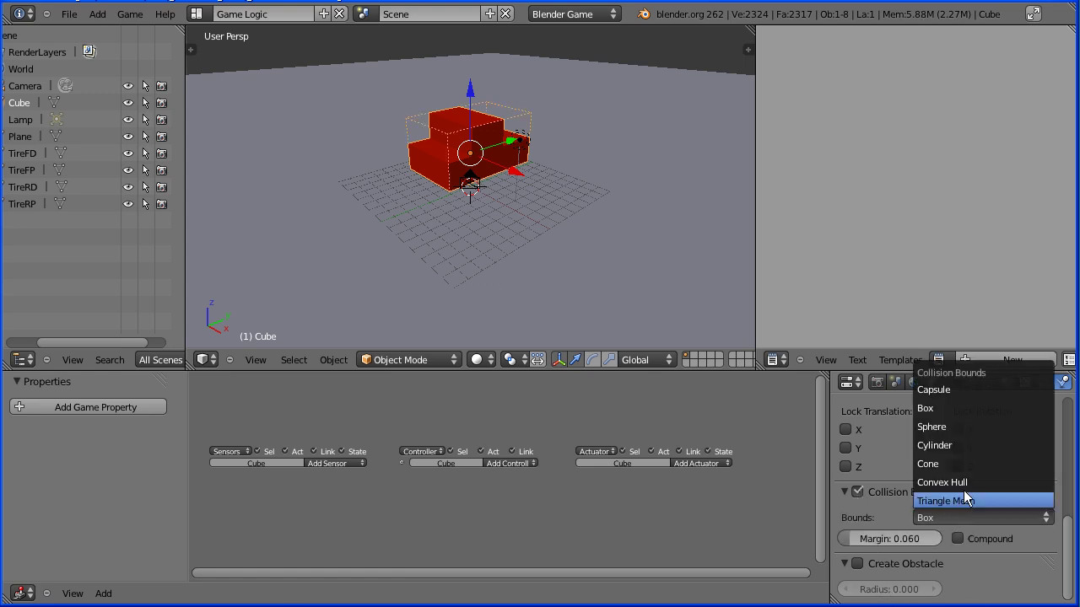
{"action": "left_click", "coordinate": [1013, 482]}
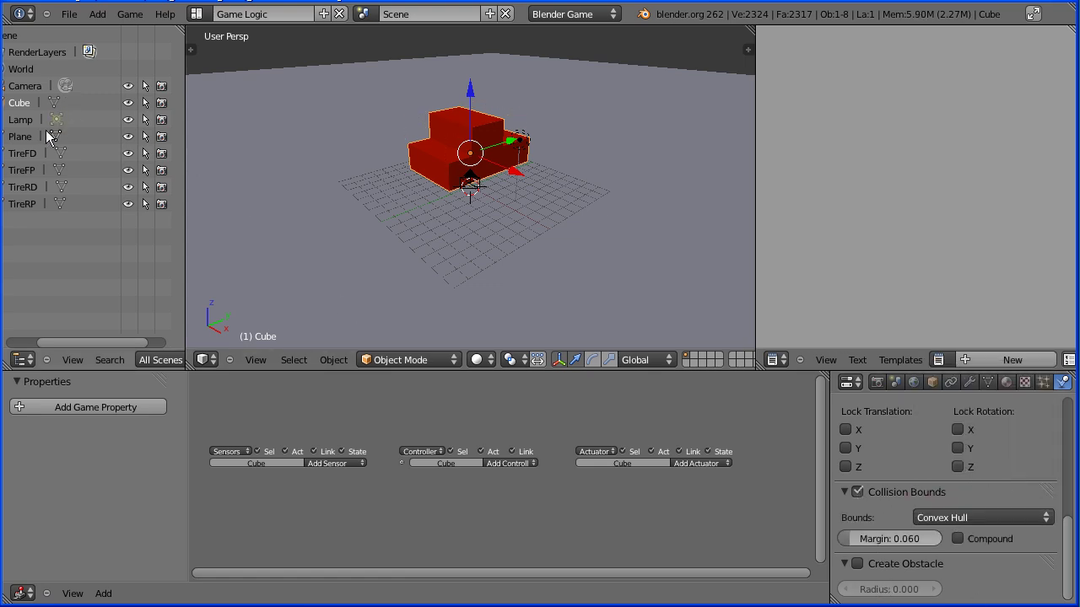
Set the physics type of TireFD, TireFP, TireRD and TireRP to No Collision
{"action": "left_click", "coordinate": [34, 154]}
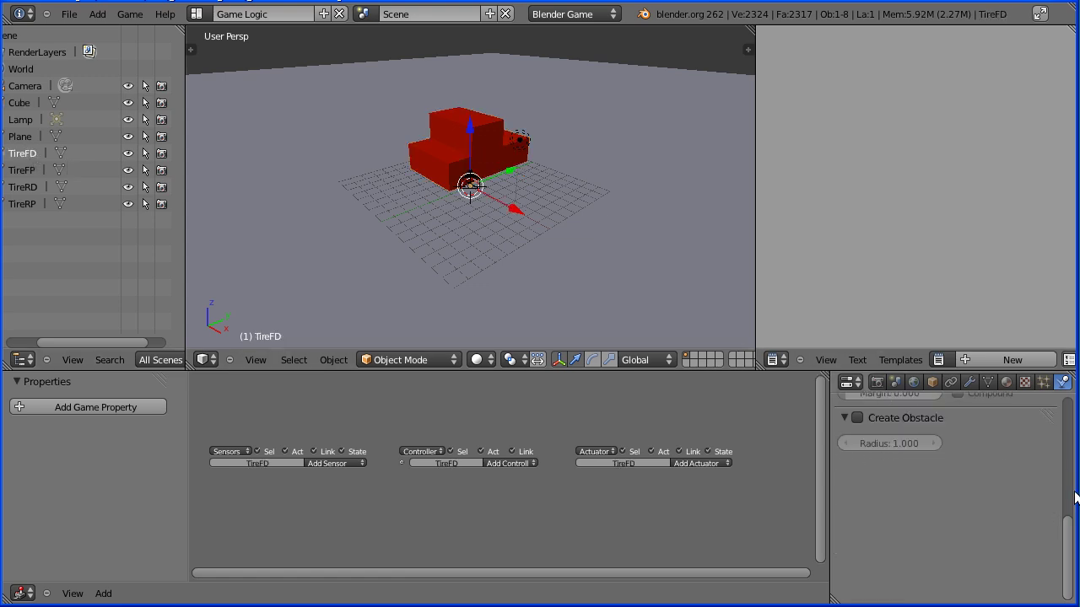
{"action": "left_click_drag", "start_coordinate": [1067, 540], "coordinate": [1068, 403]}
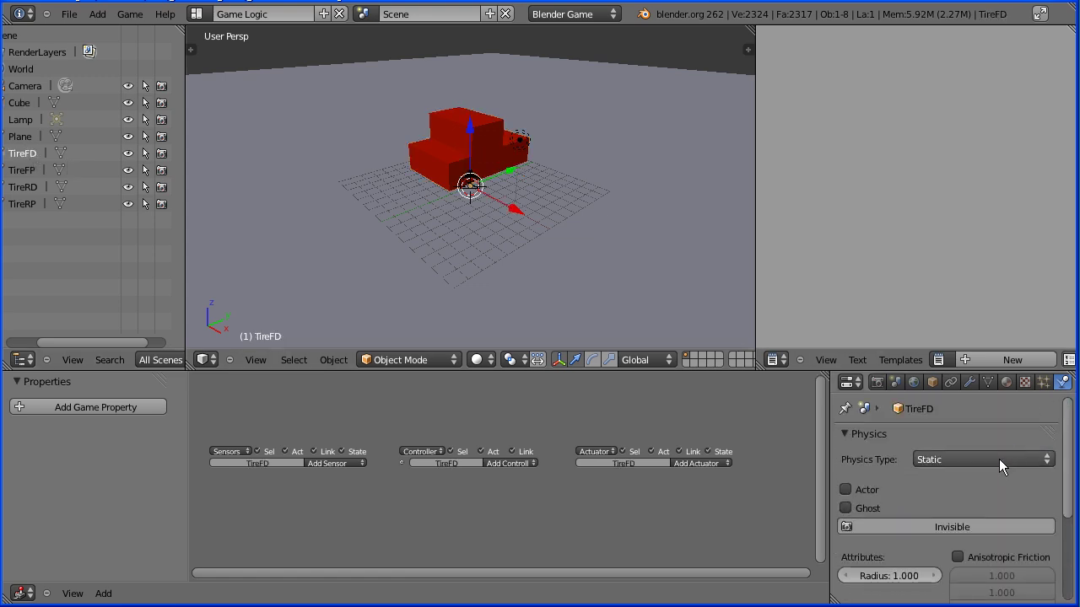
{"action": "left_click", "coordinate": [999, 459]}
{"action": "left_click", "coordinate": [989, 442]}
{"action": "left_click", "coordinate": [22, 170]}
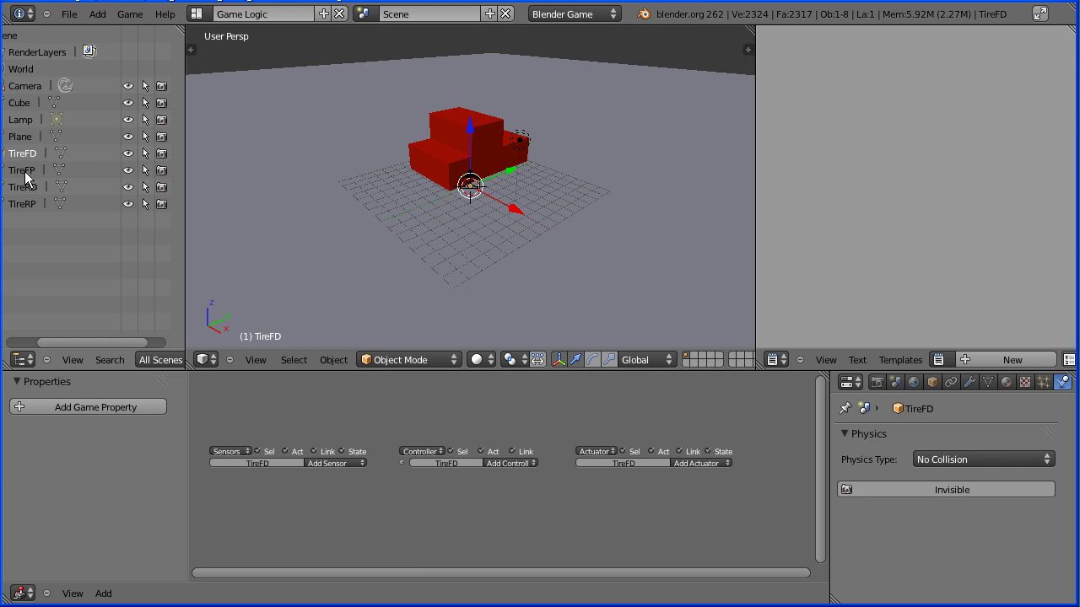
{"action": "left_click", "coordinate": [932, 459]}
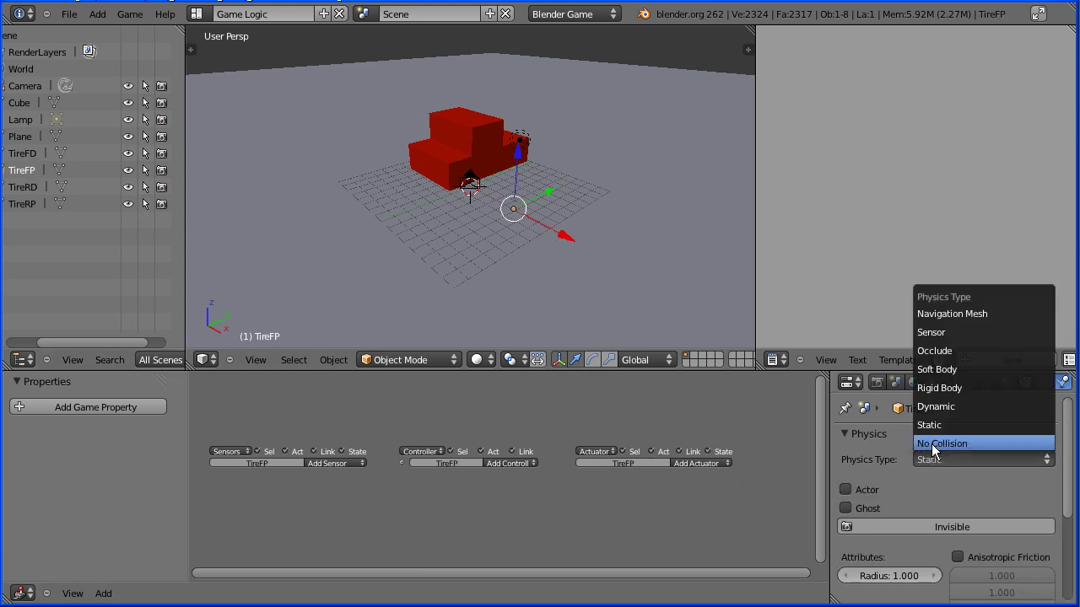
{"action": "left_click", "coordinate": [936, 443]}
{"action": "left_click", "coordinate": [23, 190]}
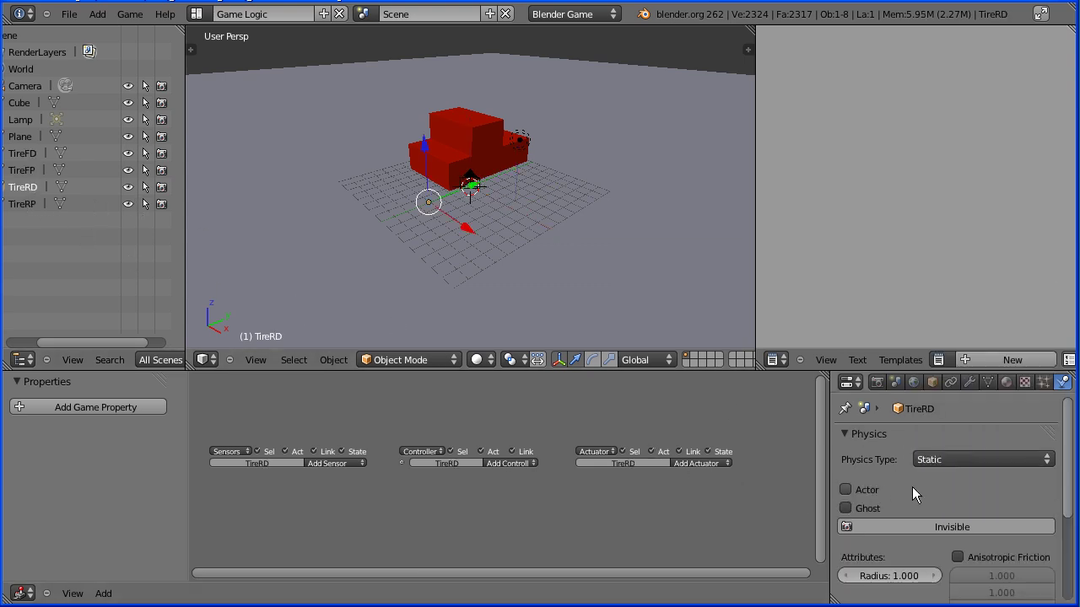
{"action": "left_click", "coordinate": [940, 459]}
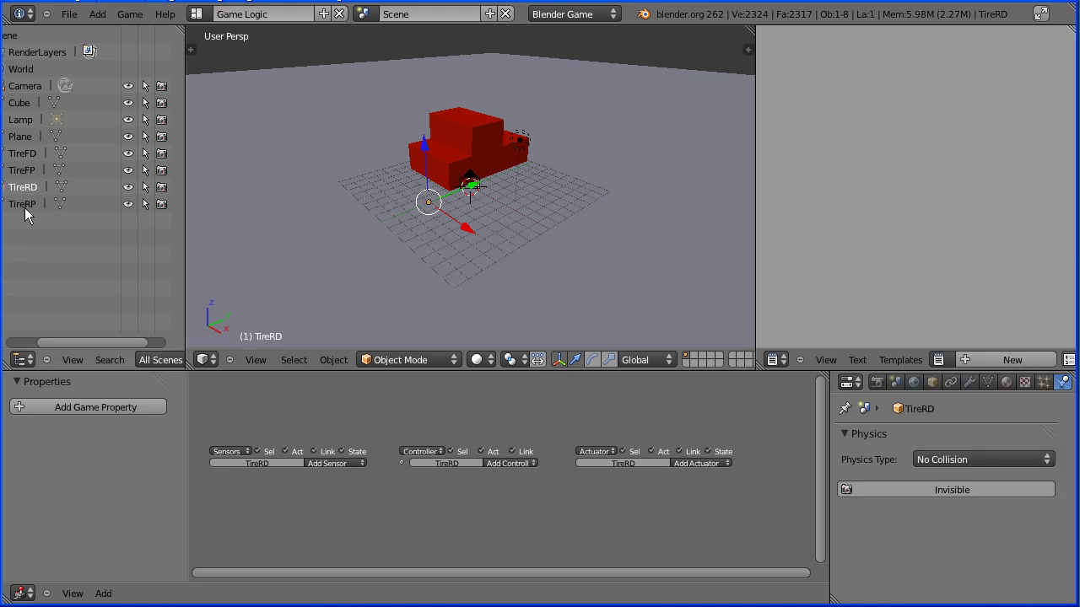
{"action": "left_click", "coordinate": [24, 204]}
{"action": "left_click", "coordinate": [936, 458]}
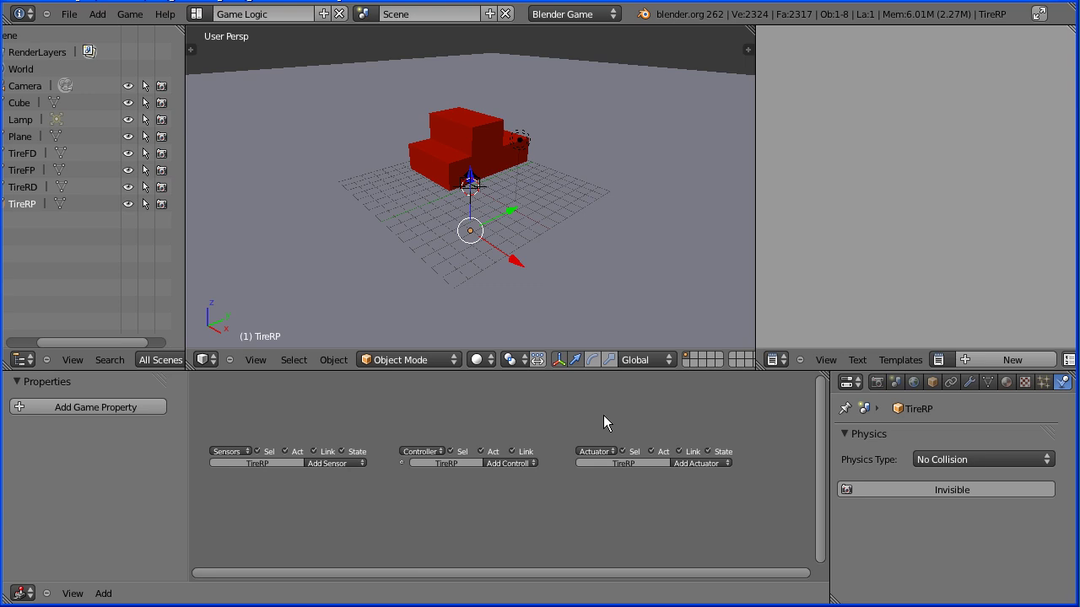
Load CarSetup.py from the gameEngine folder as a text block
{"action": "left_click", "coordinate": [856, 360]}
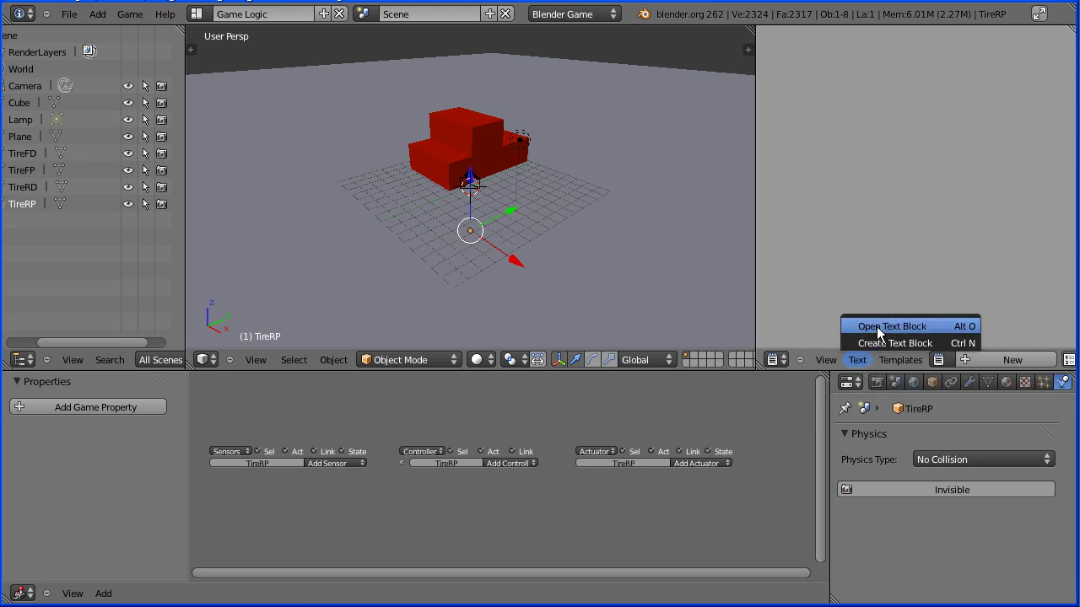
{"action": "left_click", "coordinate": [877, 326]}
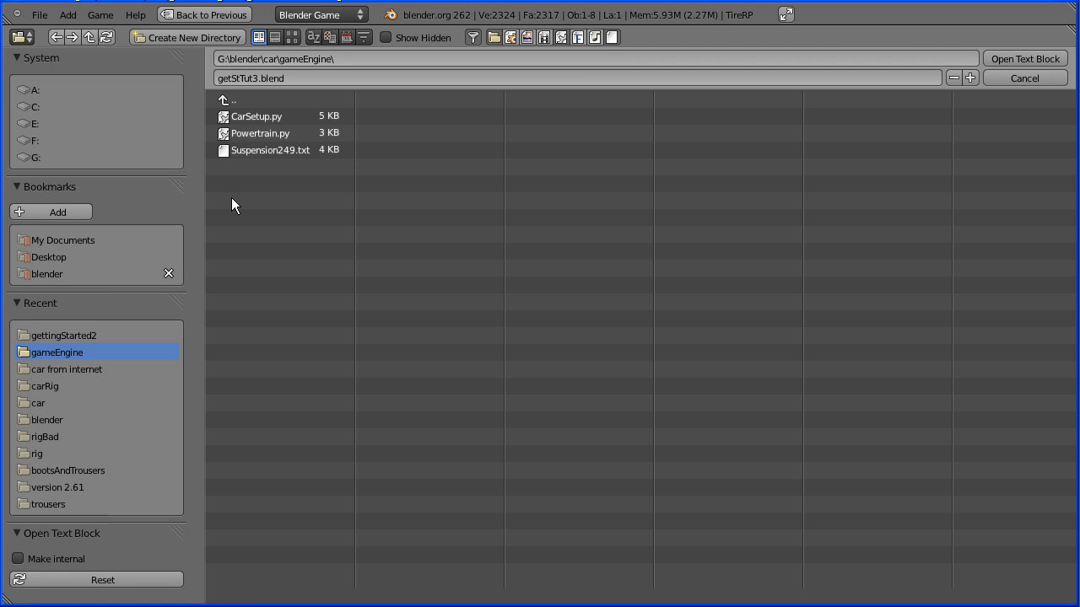
{"action": "left_click", "coordinate": [275, 115]}
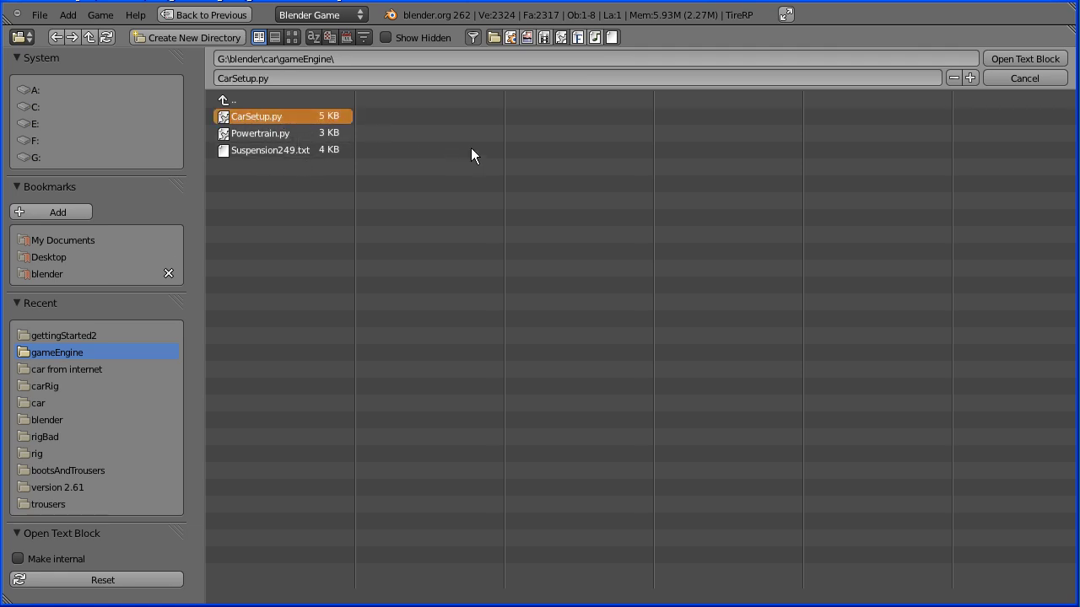
{"action": "left_click", "coordinate": [1003, 55]}
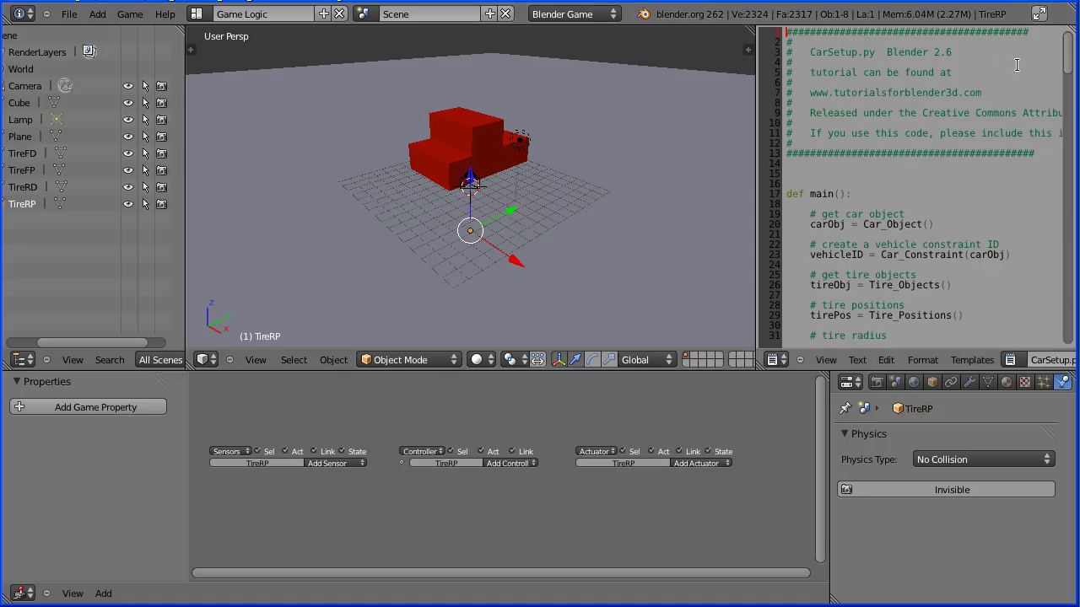
In Tire_Positions, change all four tires' x values to ±2.8
{"action": "left_click_drag", "start_coordinate": [1066, 59], "coordinate": [1070, 233]}
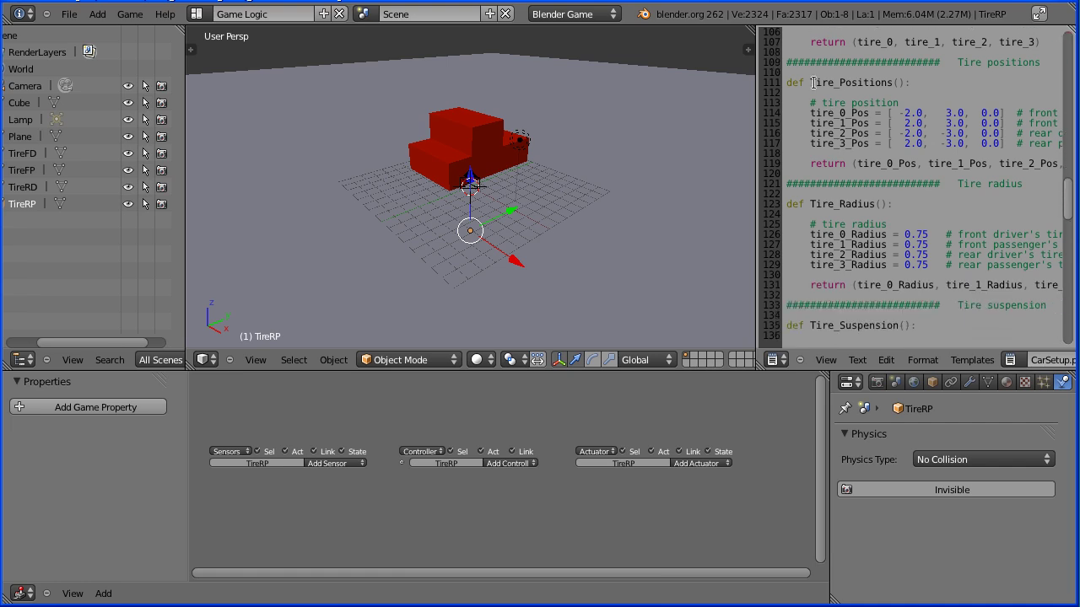
{"action": "left_click_drag", "start_coordinate": [809, 83], "coordinate": [912, 82]}
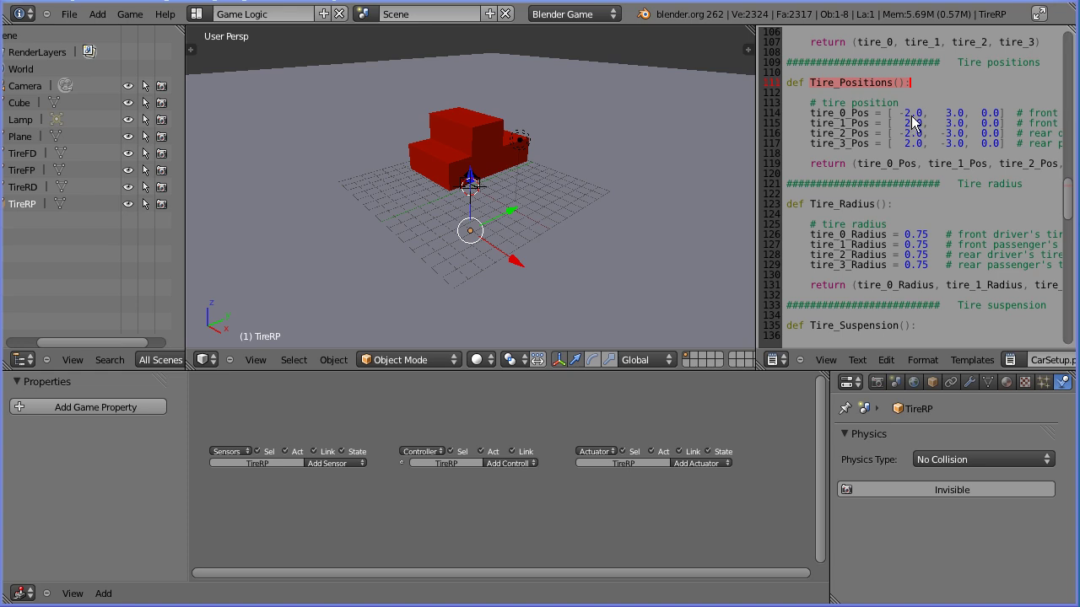
{"action": "left_click_drag", "start_coordinate": [900, 113], "coordinate": [992, 113]}
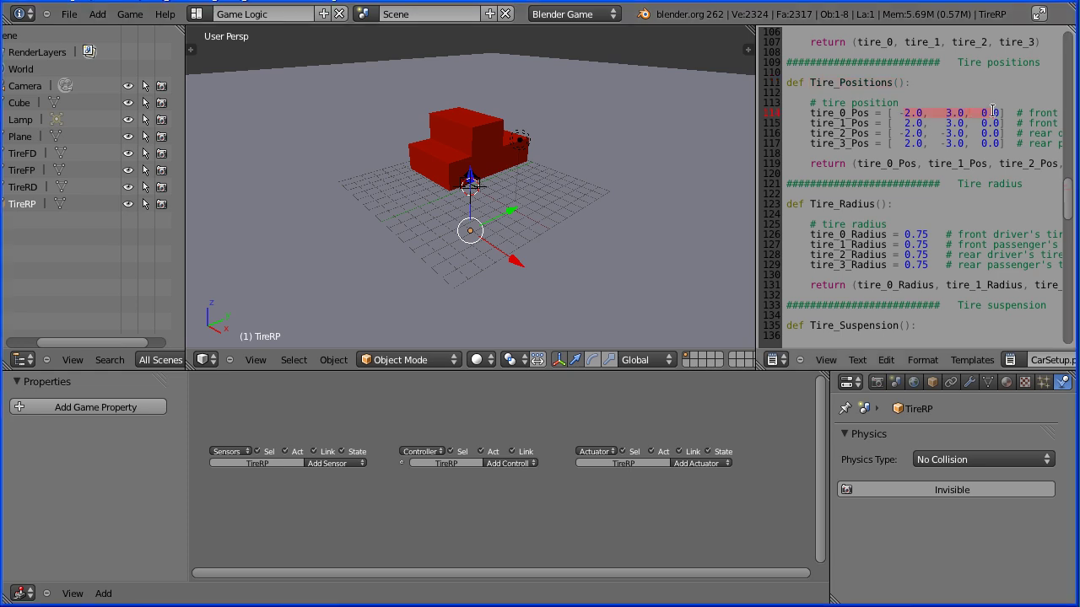
{"action": "left_click", "coordinate": [917, 113]}
{"action": "key", "text": "Delete"}
{"action": "type", "text": "8"}
{"action": "key", "text": "Down"}
{"action": "key", "text": "BackSpace"}
{"action": "type", "text": "8"}
{"action": "key", "text": "Down"}
{"action": "key", "text": "BackSpace"}
{"action": "type", "text": "8"}
{"action": "key", "text": "Down"}
{"action": "key", "text": "BackSpace"}
{"action": "type", "text": "8"}
Change the tires' y values to ±2.4
{"action": "left_click_drag", "start_coordinate": [944, 112], "coordinate": [962, 111]}
{"action": "type", "text": "2.4"}
{"action": "left_click_drag", "start_coordinate": [953, 112], "coordinate": [958, 109]}
{"action": "key", "text": "ctrl+c"}
{"action": "mouse_move", "coordinate": [946, 123]}
{"action": "left_mouse_down"}
{"action": "mouse_move", "coordinate": [962, 121]}
{"action": "mouse_move", "coordinate": [951, 132]}
{"action": "mouse_move", "coordinate": [962, 129]}
{"action": "mouse_move", "coordinate": [962, 142]}
{"action": "left_mouse_up"}
{"action": "key", "text": "ctrl+v"}
{"action": "key", "text": "ctrl+v"}
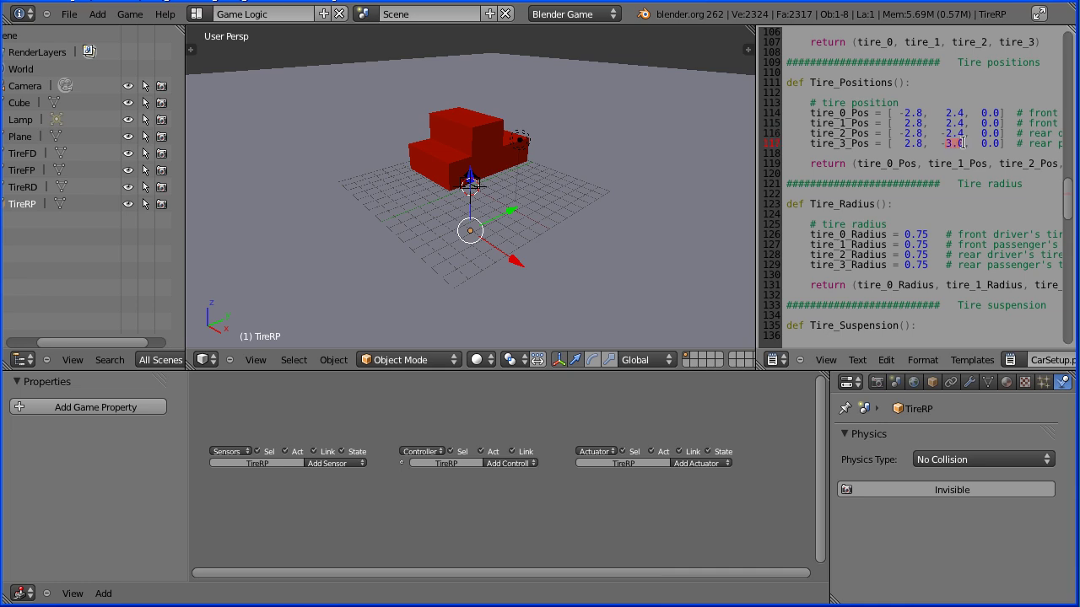
{"action": "type", "text": "-2.4"}
Set every tire's z height to -0.8
{"action": "left_click", "coordinate": [983, 112]}
{"action": "type", "text": "-2."}
{"action": "type", "text": "8"}
{"action": "key", "text": "Delete"}
{"action": "left_click", "coordinate": [984, 112]}
{"action": "left_click_drag", "start_coordinate": [983, 112], "coordinate": [999, 112]}
{"action": "mouse_move", "coordinate": [982, 123]}
{"action": "left_mouse_down"}
{"action": "mouse_move", "coordinate": [1000, 123]}
{"action": "mouse_move", "coordinate": [997, 134]}
{"action": "left_mouse_up"}
{"action": "type", "text": "-0.8"}
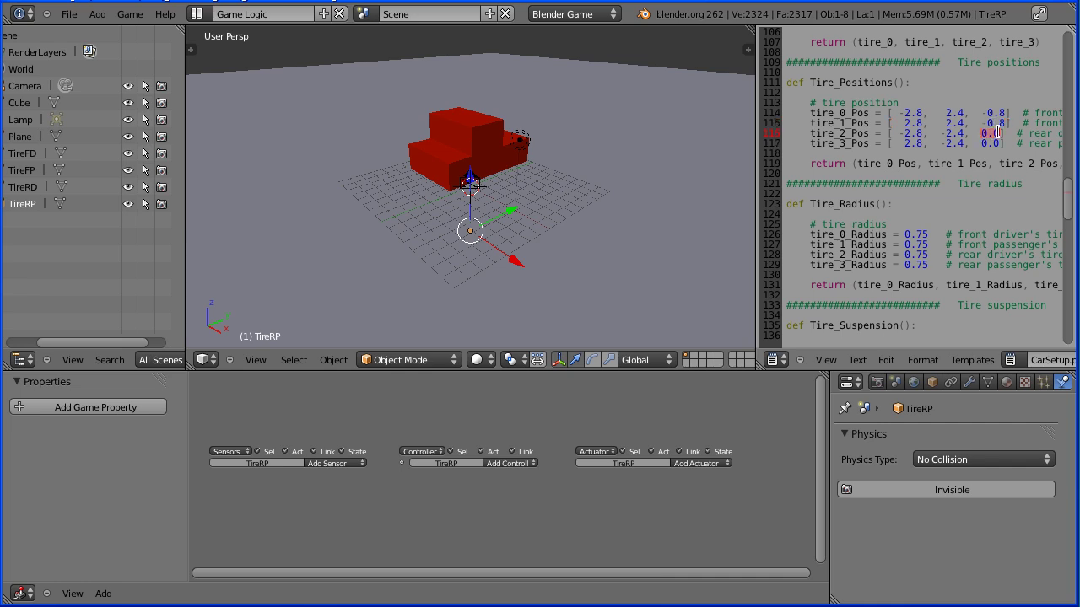
{"action": "type", "text": "-0.8"}
{"action": "left_click_drag", "start_coordinate": [982, 143], "coordinate": [996, 144]}
{"action": "type", "text": "-0.8"}
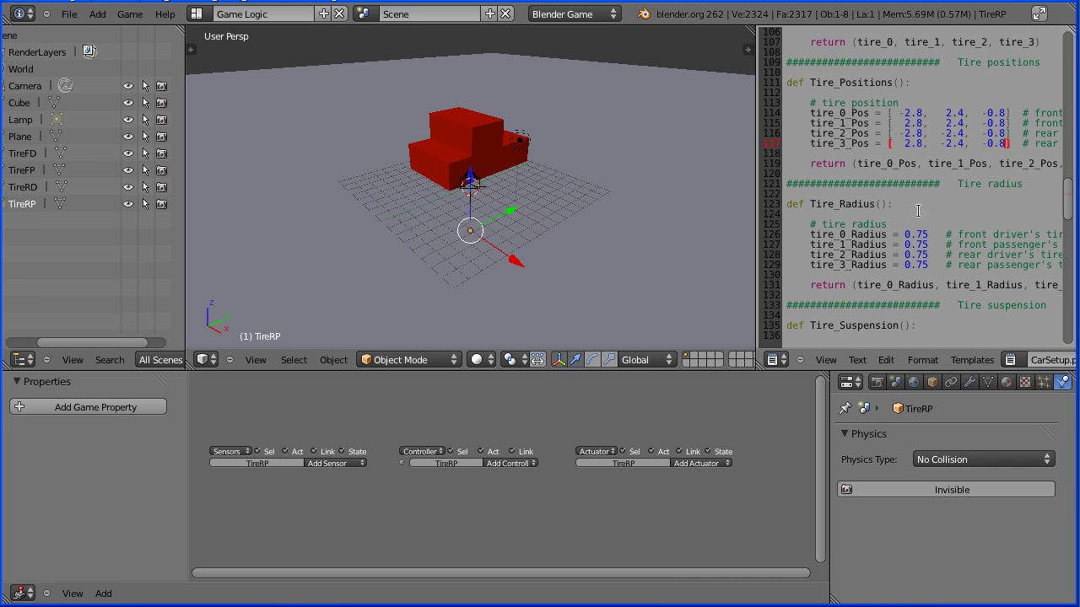
Change the four Tire_Radius values on lines 126–129 of CarSetup.py from 0.75 to 1.1
{"action": "left_click_drag", "start_coordinate": [905, 234], "coordinate": [923, 234]}
{"action": "key", "text": "BackSpace"}
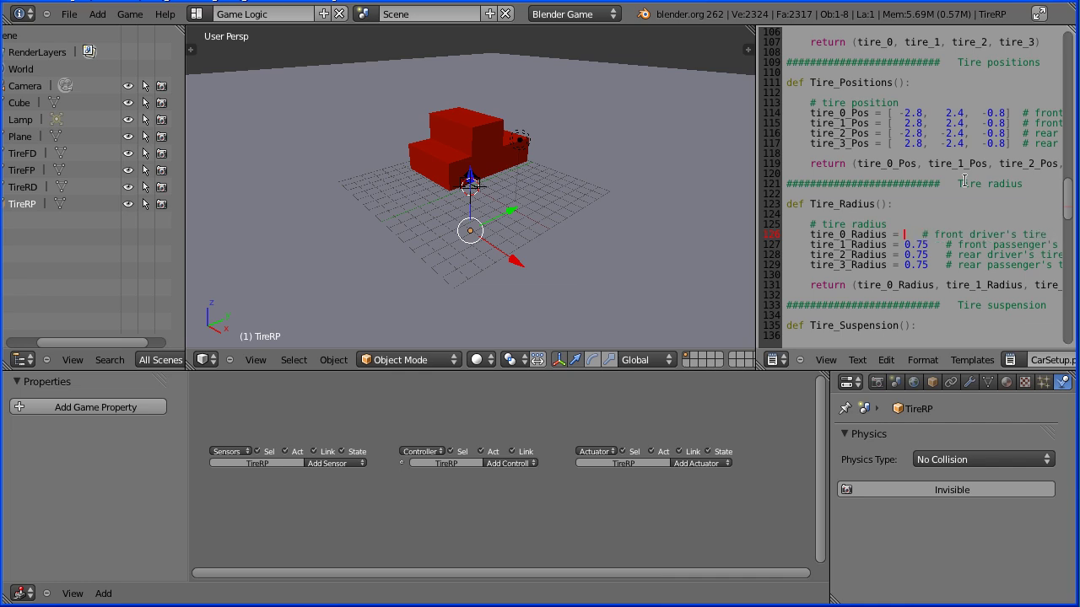
{"action": "type", "text": "1.1"}
{"action": "left_click_drag", "start_coordinate": [904, 245], "coordinate": [927, 244]}
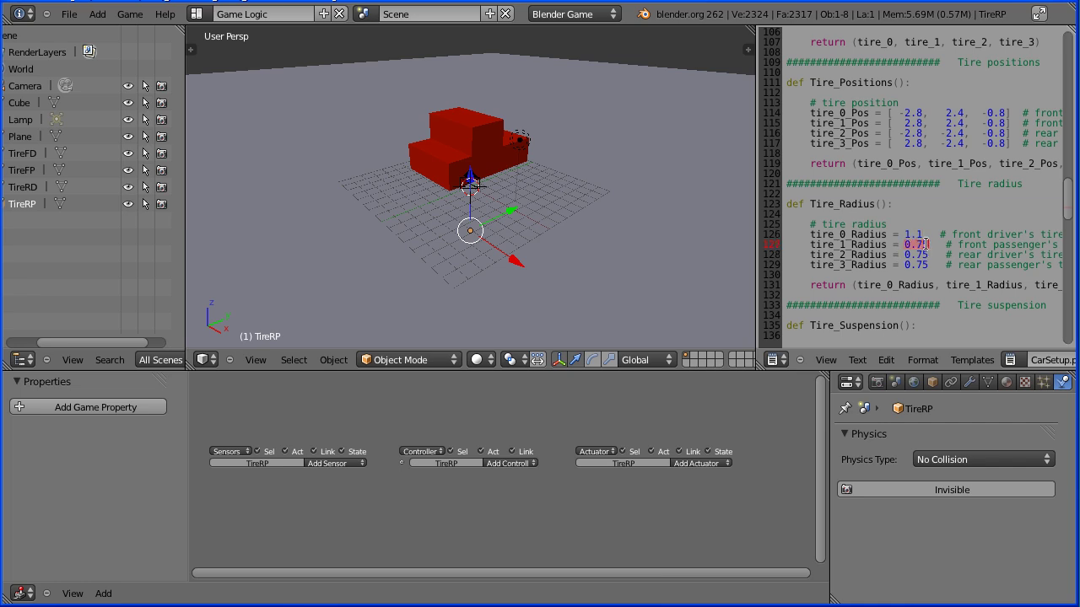
{"action": "type", "text": "1.1"}
{"action": "left_click_drag", "start_coordinate": [906, 254], "coordinate": [924, 255]}
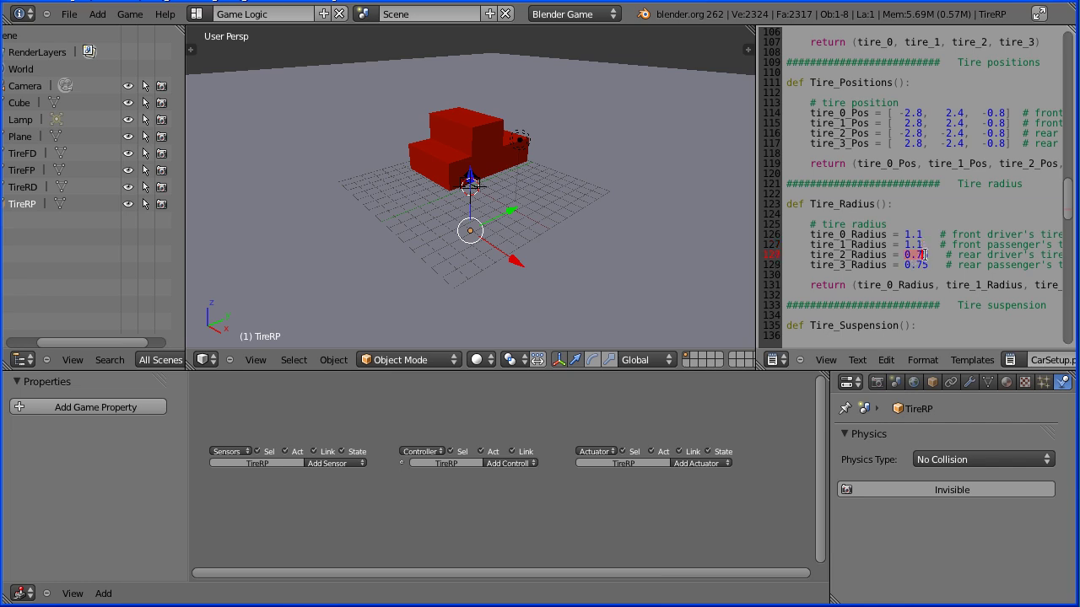
{"action": "type", "text": "1.1"}
{"action": "left_click_drag", "start_coordinate": [904, 264], "coordinate": [927, 265]}
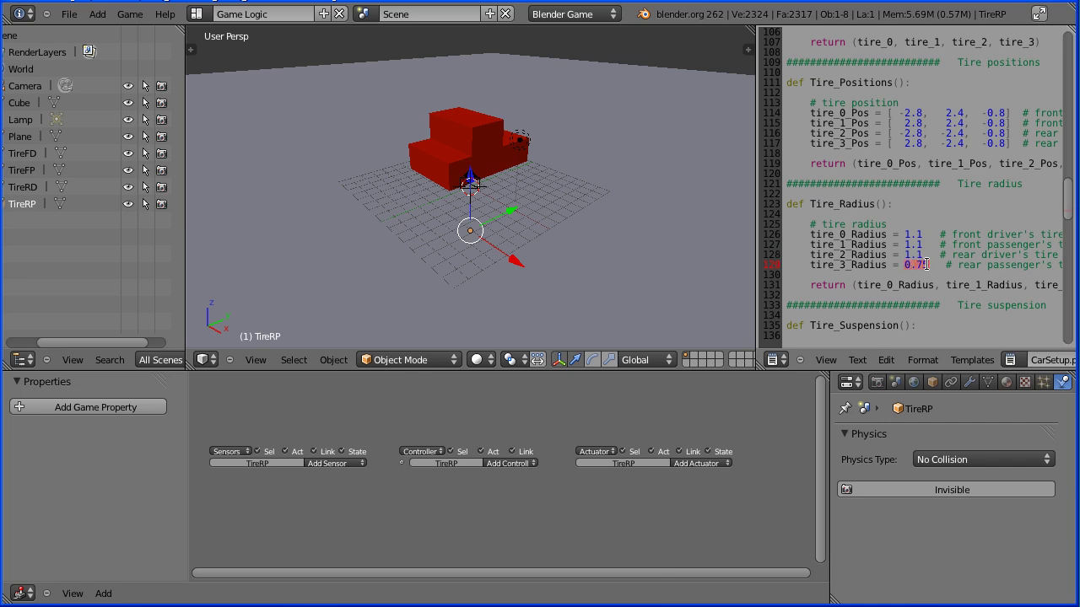
{"action": "type", "text": "1."}
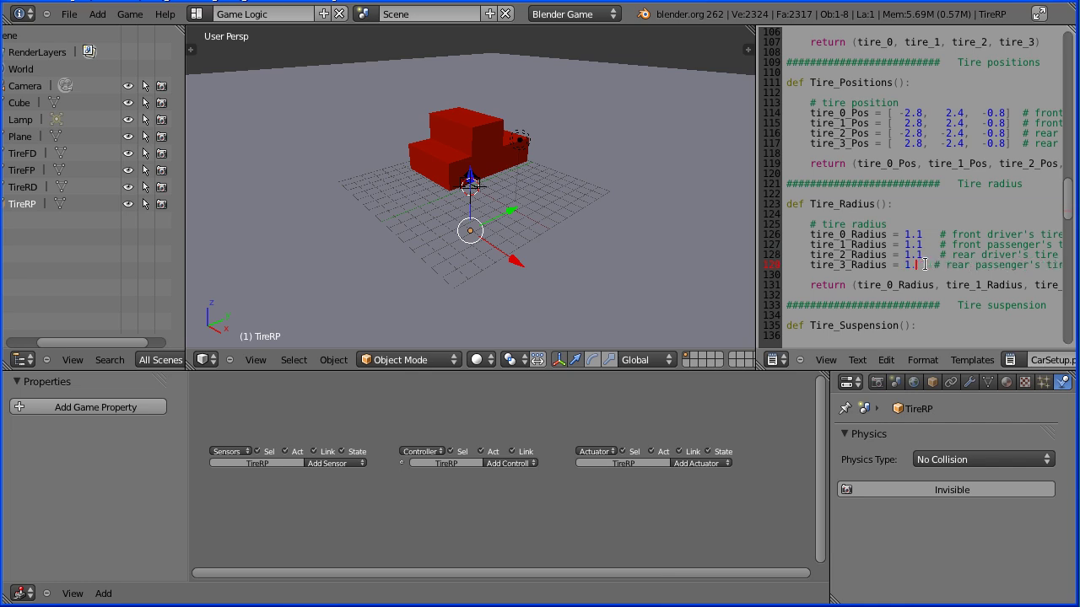
{"action": "type", "text": "1"}
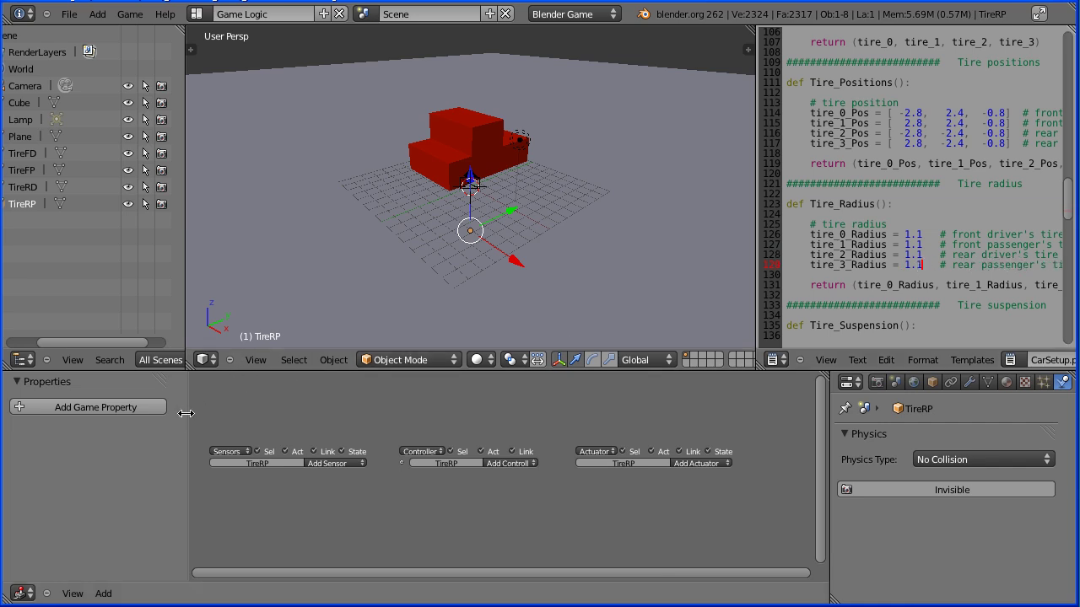
{"action": "type", "text": "n"}
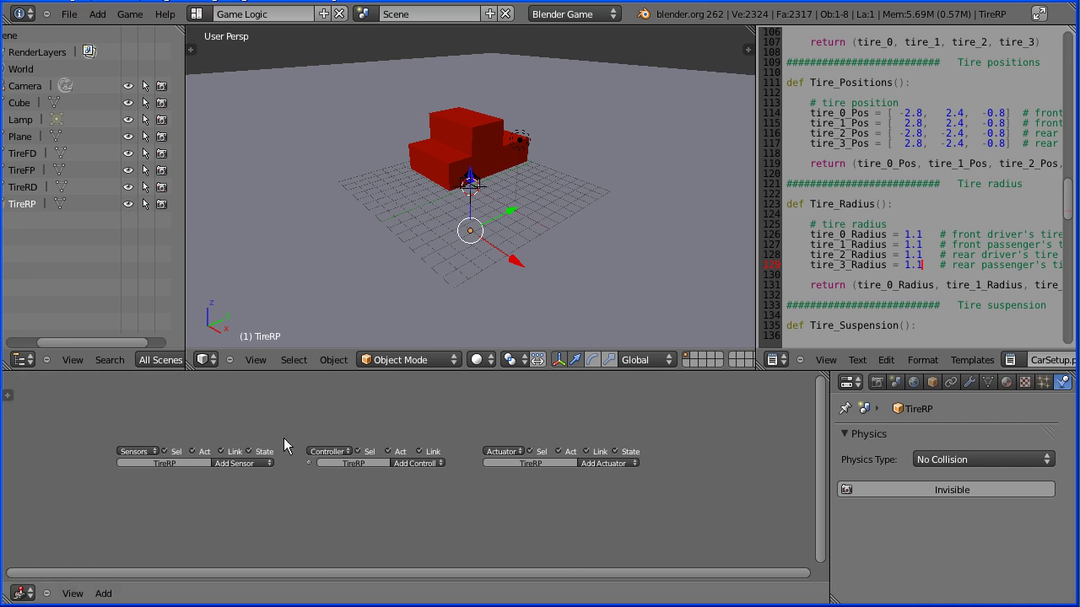
Fit the logic bricks in view and add an Always sensor to the car body
{"action": "scroll", "coordinate": [347, 490], "scroll_direction": "up", "scroll_amount": 1}
{"action": "scroll", "coordinate": [348, 489], "scroll_direction": "up", "scroll_amount": 1}
{"action": "scroll", "coordinate": [348, 490], "scroll_direction": "up", "scroll_amount": 1}
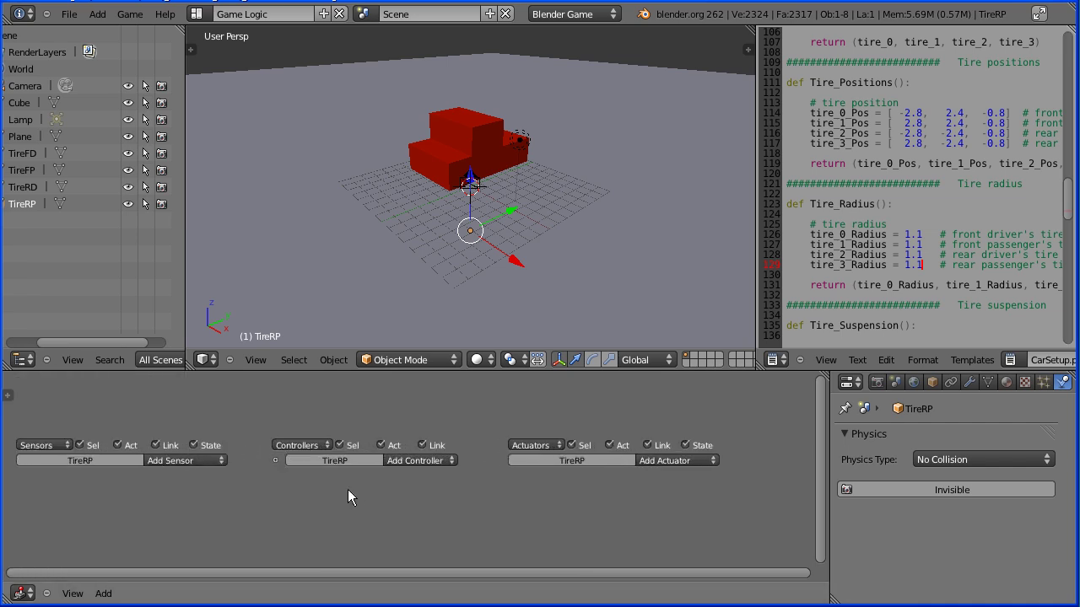
{"action": "scroll", "coordinate": [348, 490], "scroll_direction": "up", "scroll_amount": 1}
{"action": "key", "text": "Home"}
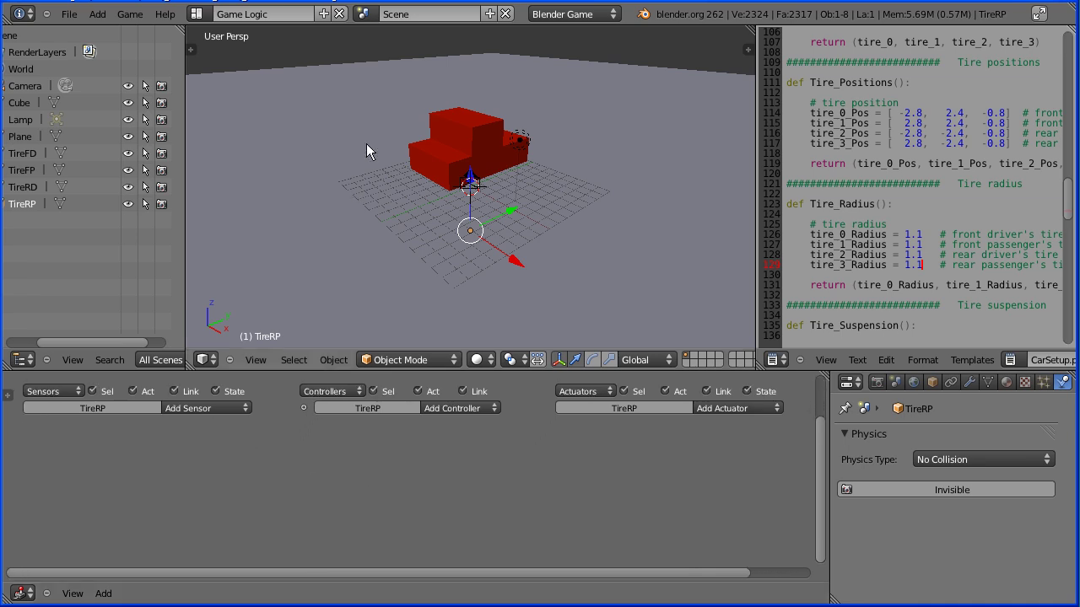
{"action": "right_click", "coordinate": [466, 148]}
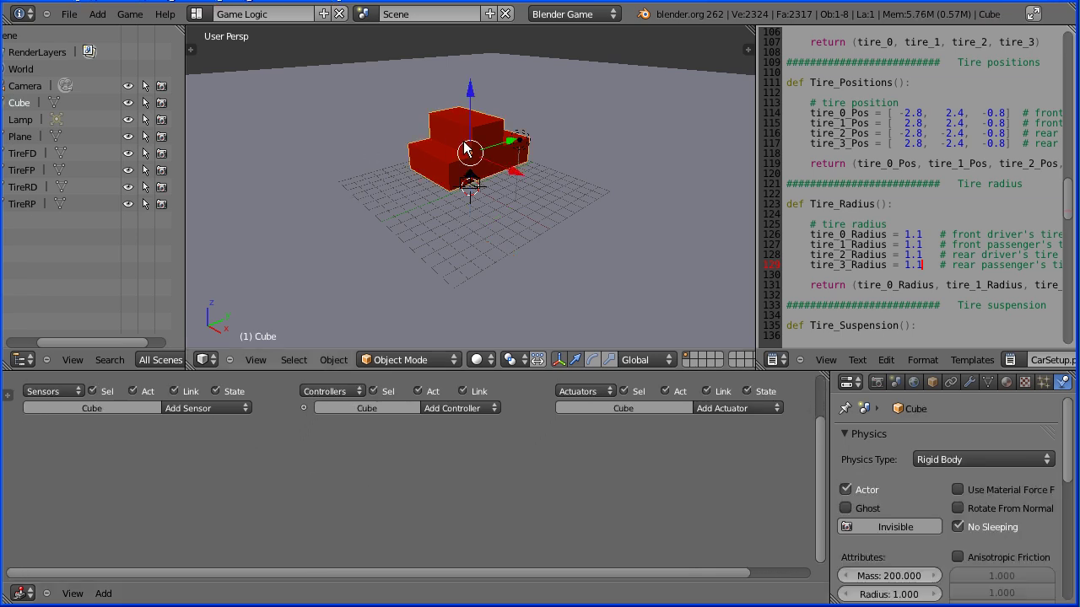
{"action": "left_click", "coordinate": [193, 407]}
{"action": "left_click", "coordinate": [206, 388]}
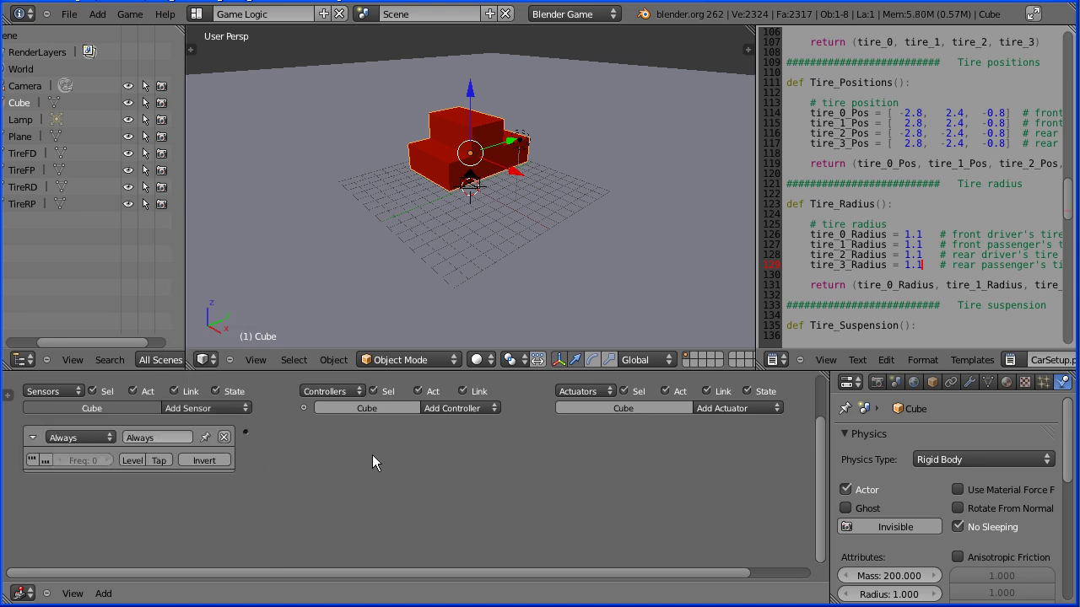
Add a Python controller running CarSetup.py and link the Always sensor to it
{"action": "left_click", "coordinate": [447, 410]}
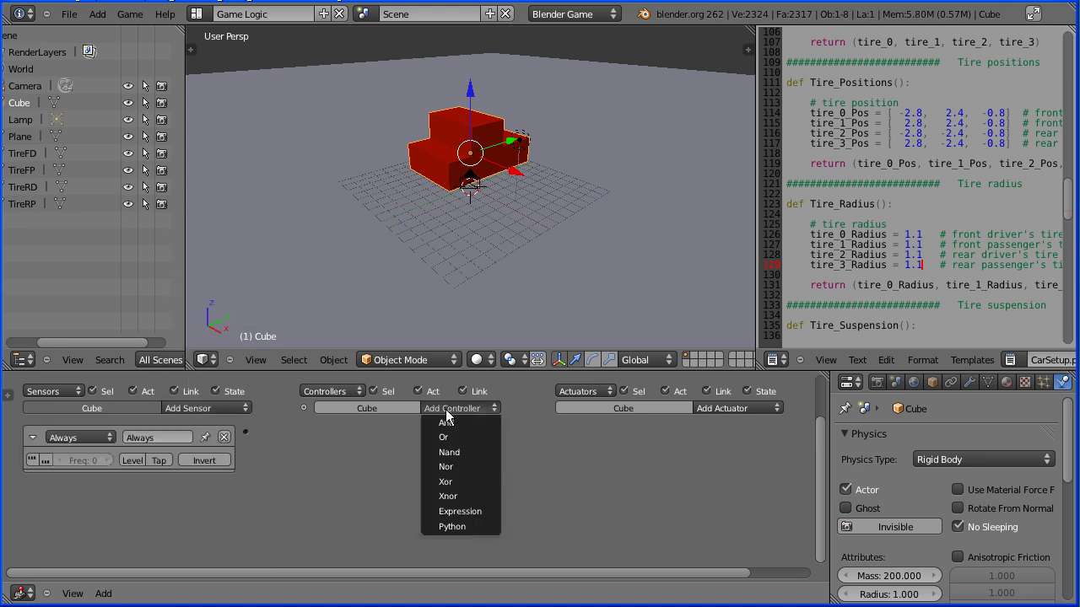
{"action": "left_click", "coordinate": [486, 526]}
{"action": "left_click", "coordinate": [405, 460]}
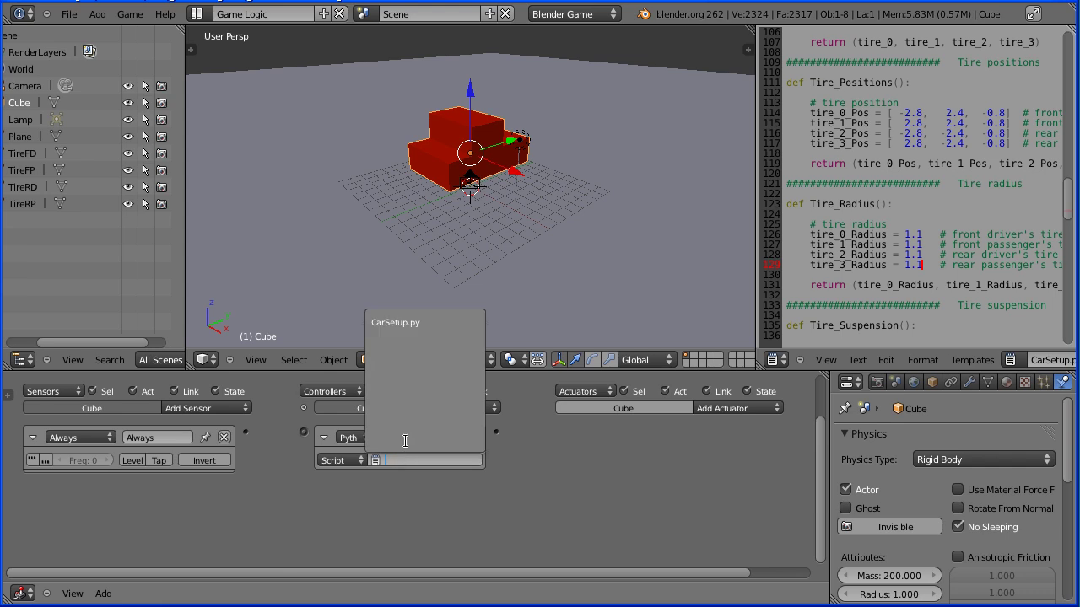
{"action": "left_click", "coordinate": [419, 322]}
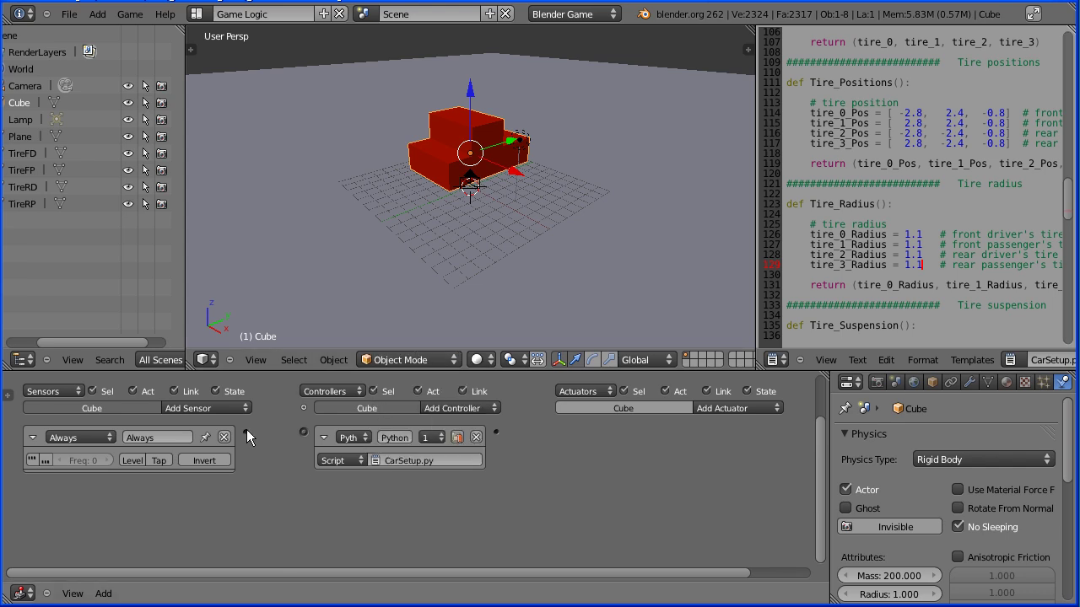
{"action": "left_click_drag", "start_coordinate": [247, 432], "coordinate": [303, 431]}
Test-run the game in the embedded player, then select the Lamp in the Outliner
{"action": "left_click", "coordinate": [876, 385]}
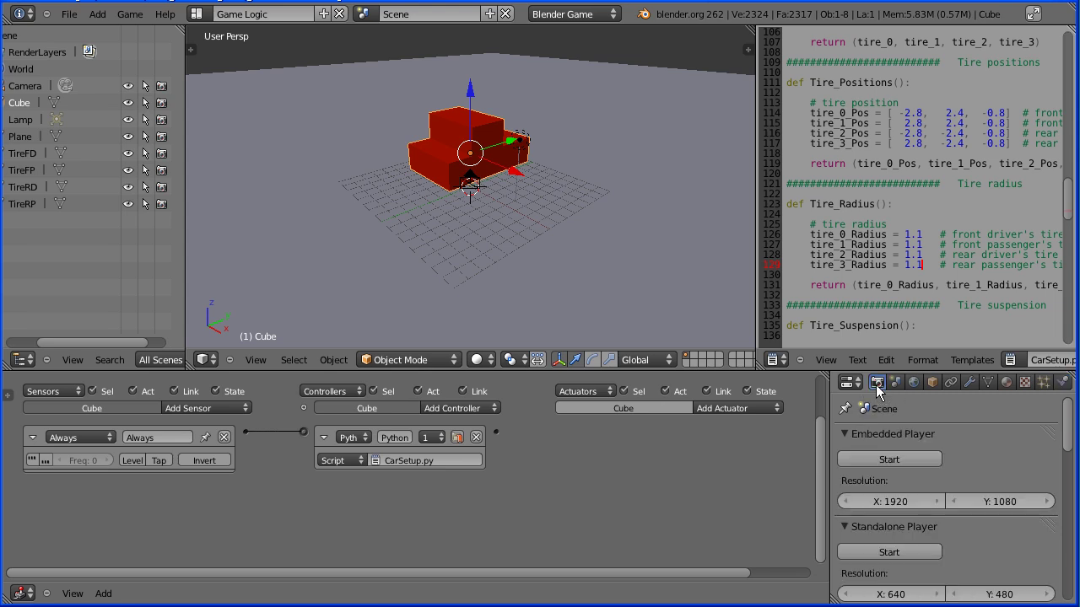
{"action": "left_click", "coordinate": [879, 460]}
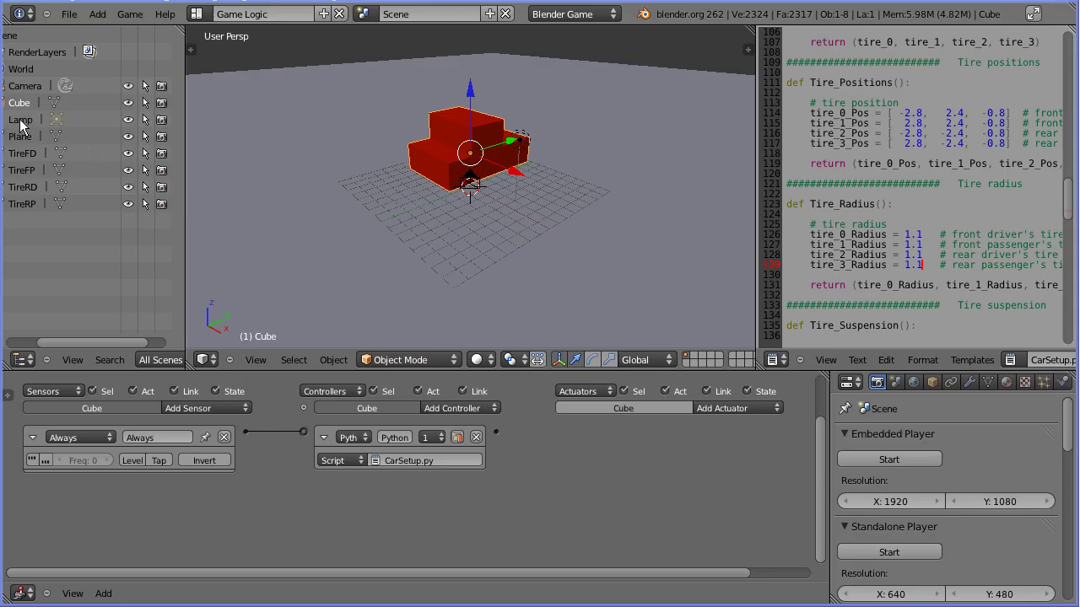
{"action": "left_click", "coordinate": [20, 121]}
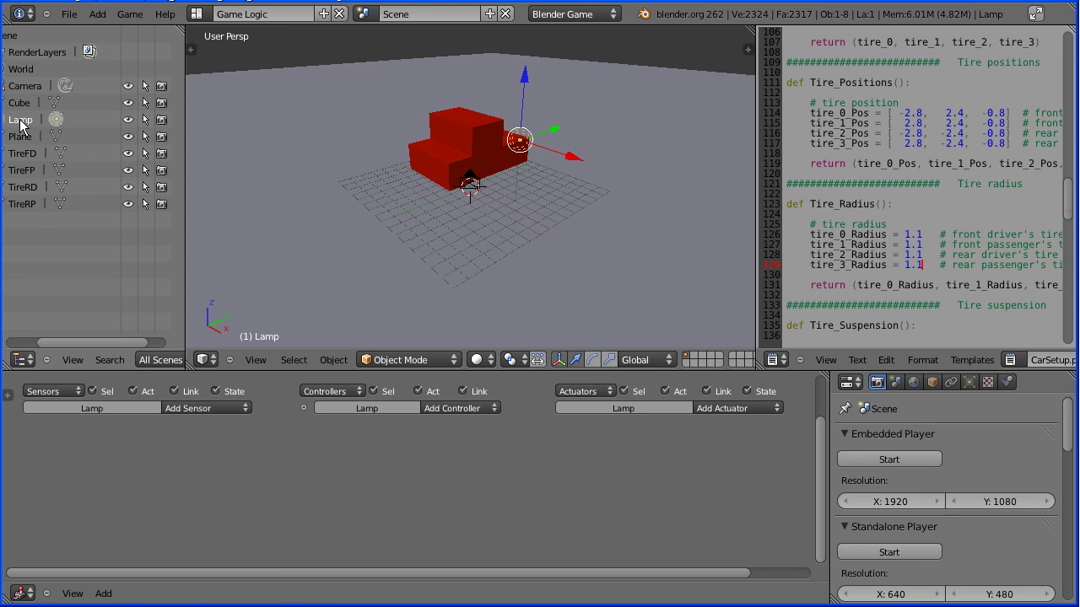
Set the Lamp energy to 5 and drag the lamp up along Z above the car
{"action": "left_click", "coordinate": [969, 382]}
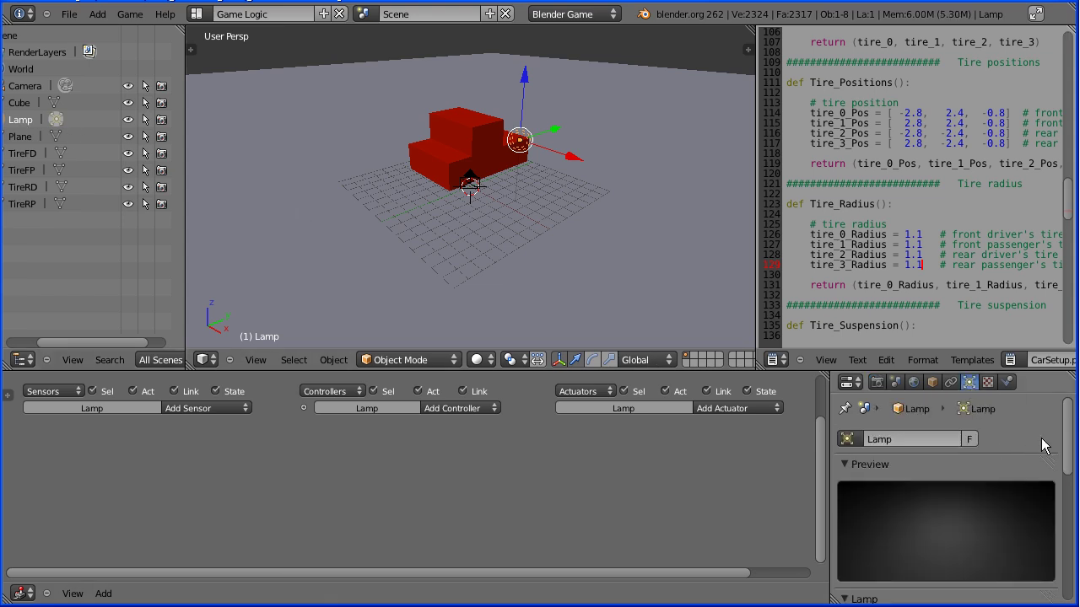
{"action": "scroll", "coordinate": [1063, 443], "scroll_direction": "down", "scroll_amount": 5}
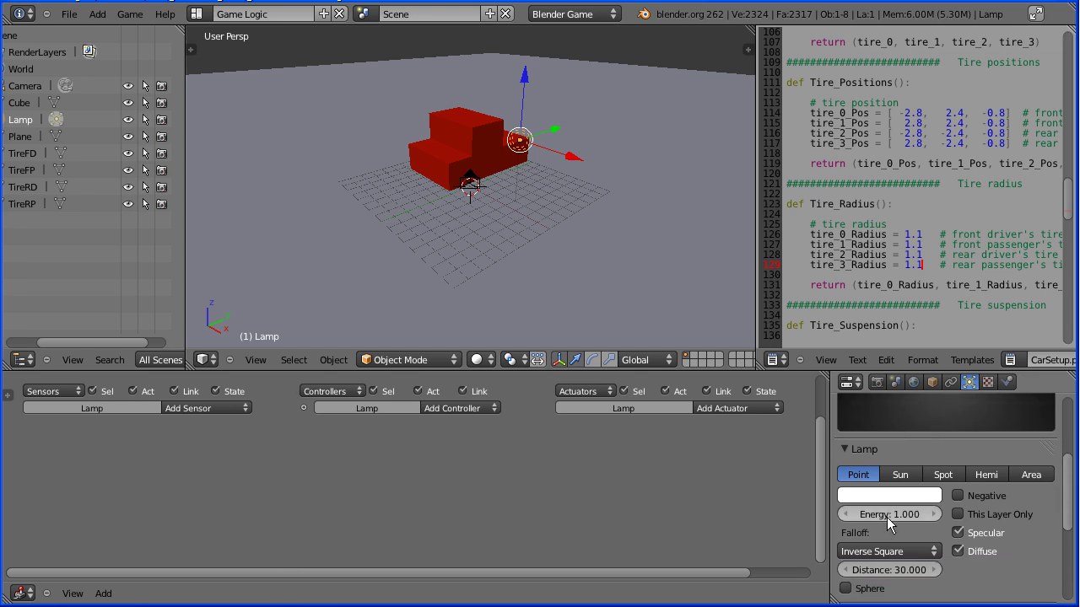
{"action": "left_click", "coordinate": [886, 516]}
{"action": "type", "text": "5"}
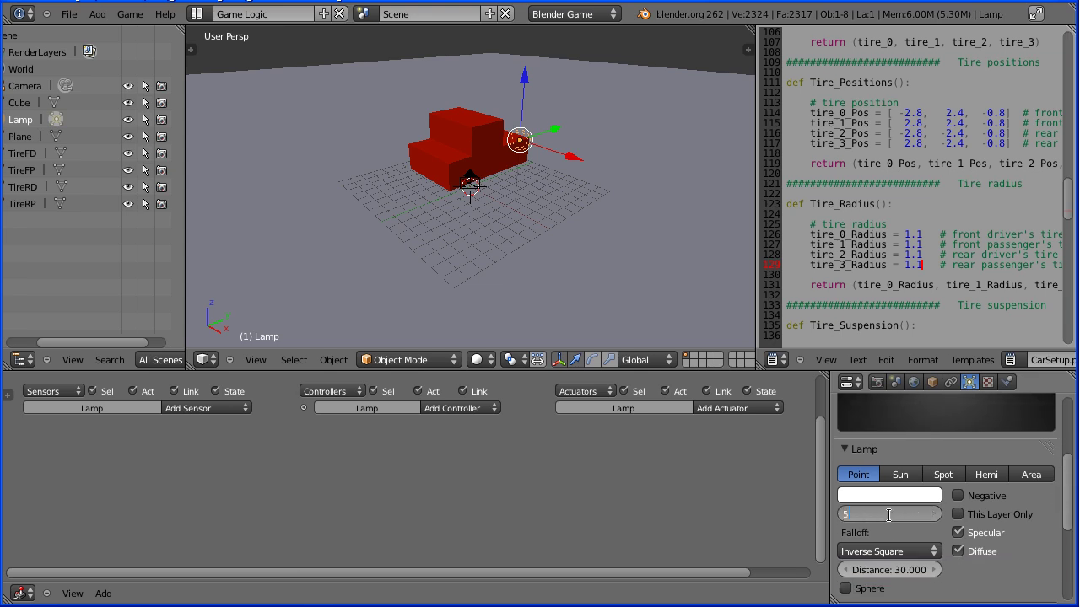
{"action": "key", "text": "Return"}
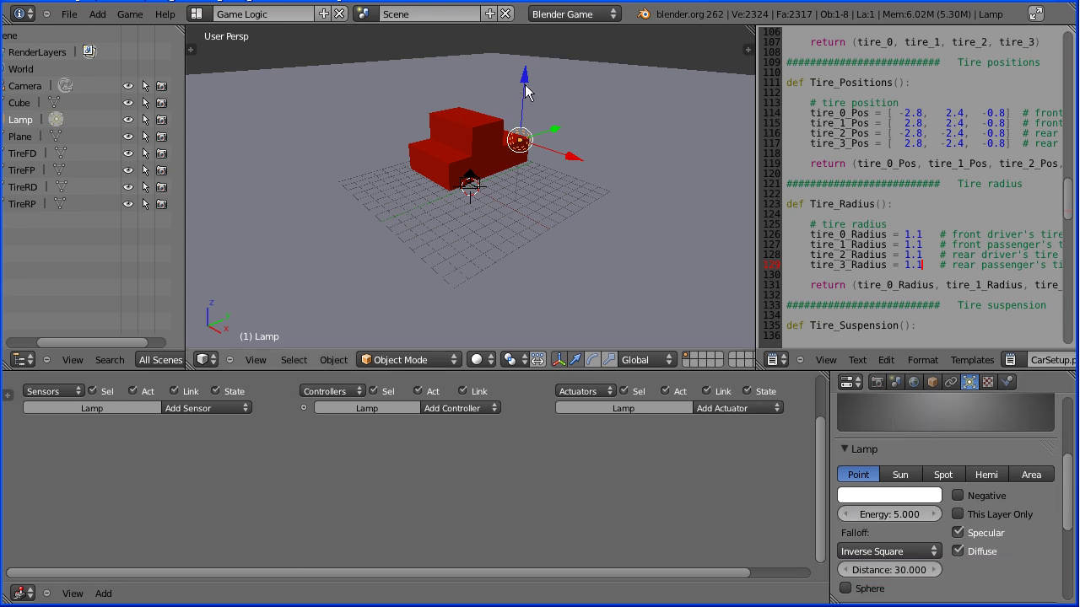
{"action": "left_click_drag", "start_coordinate": [525, 91], "coordinate": [524, 59]}
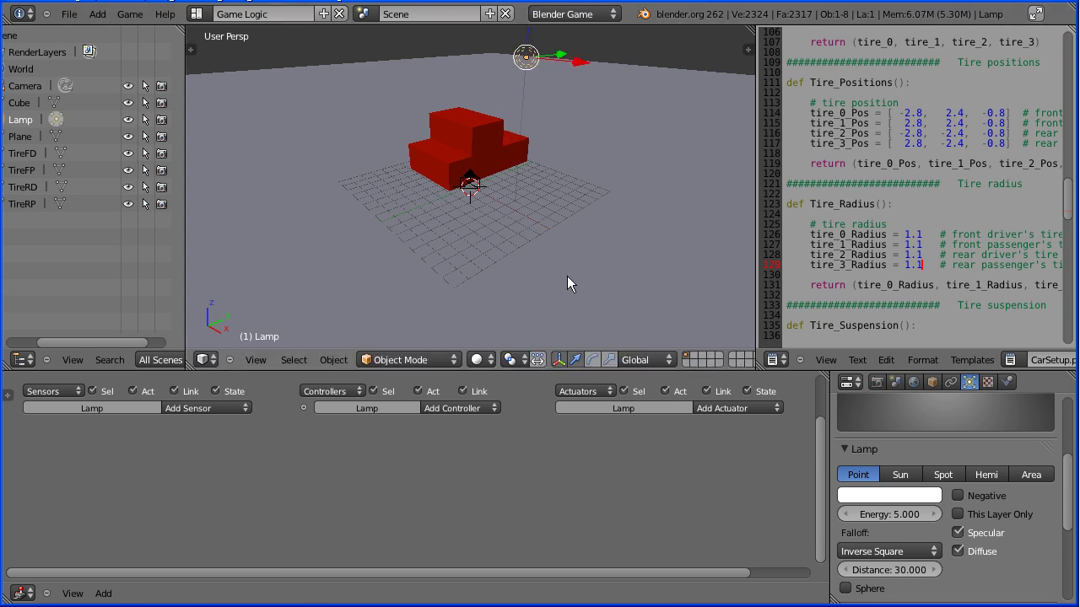
Open Powertrain.py from the gameEngine folder as a text block
{"action": "left_click", "coordinate": [860, 360]}
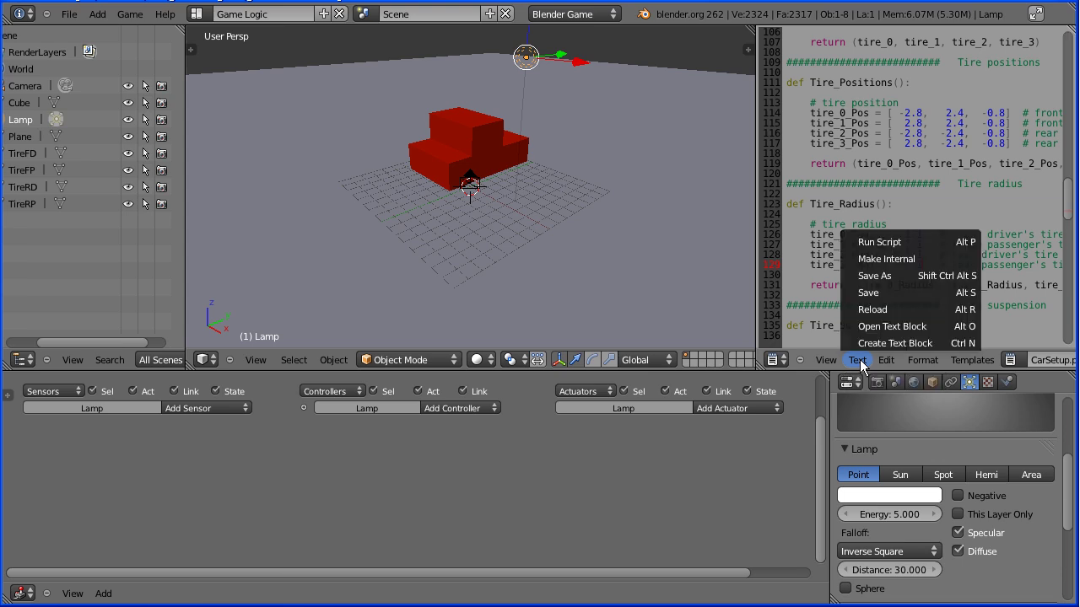
{"action": "left_click", "coordinate": [953, 259]}
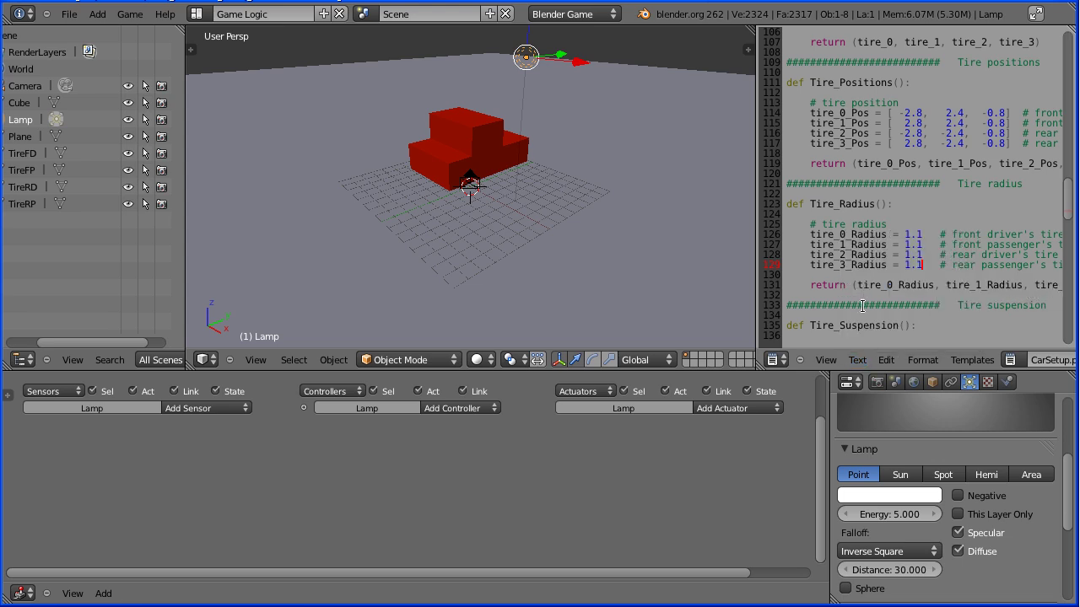
{"action": "left_click", "coordinate": [862, 356]}
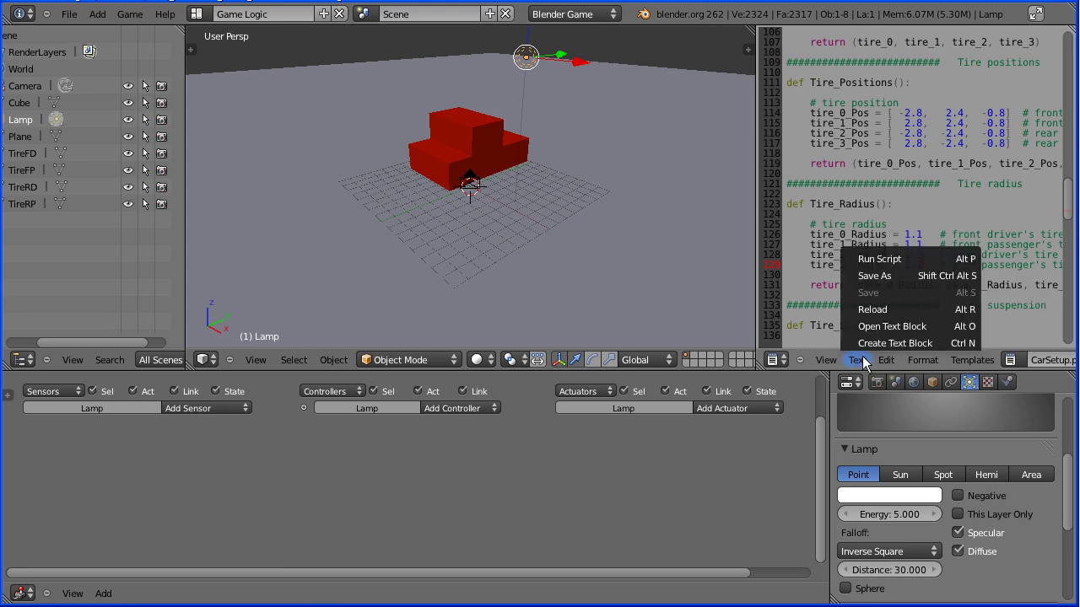
{"action": "left_click", "coordinate": [954, 331]}
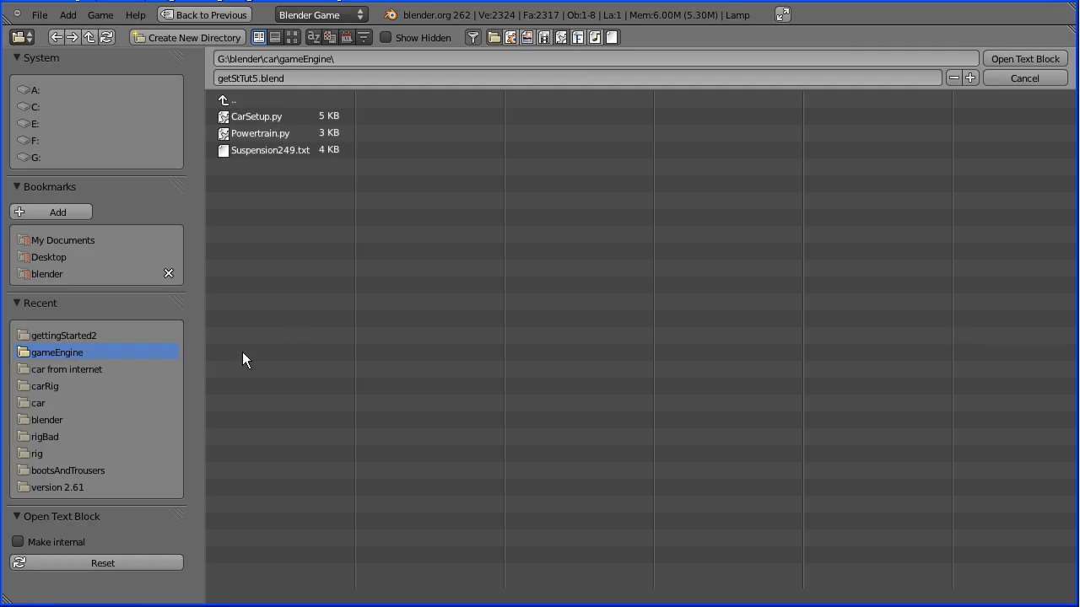
{"action": "left_click", "coordinate": [253, 138]}
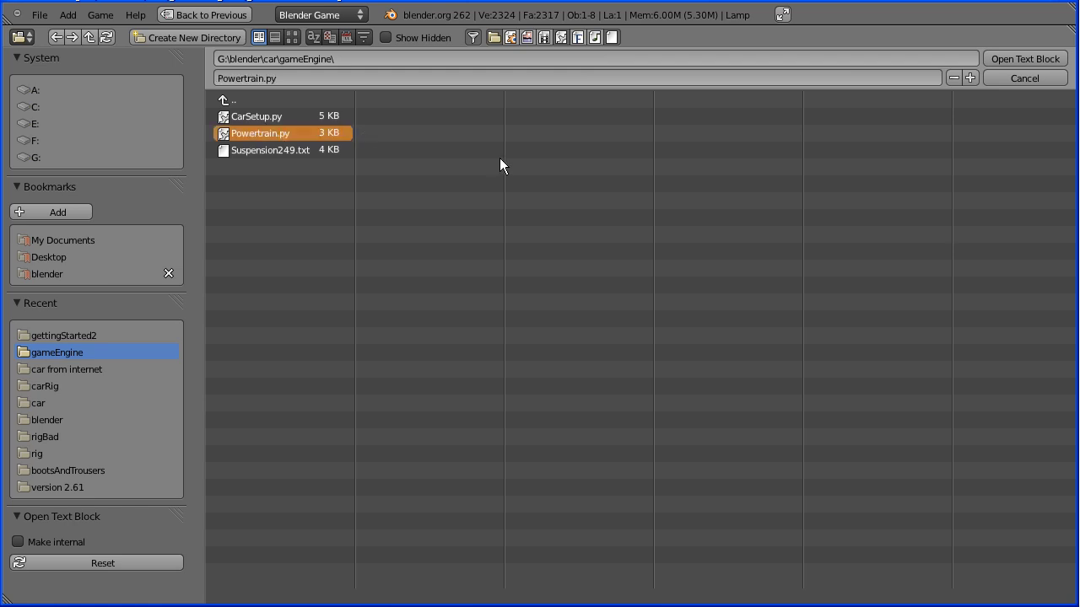
{"action": "left_click", "coordinate": [1018, 56]}
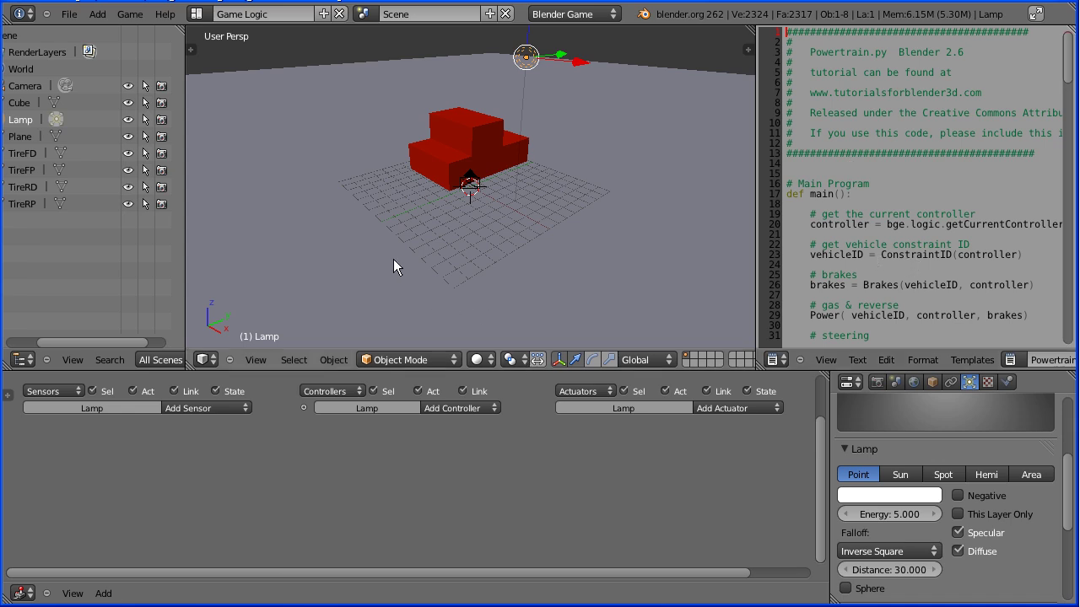
Add a Keyboard sensor and a second Python controller running Powertrain.py to the Cube
{"action": "right_click", "coordinate": [495, 158]}
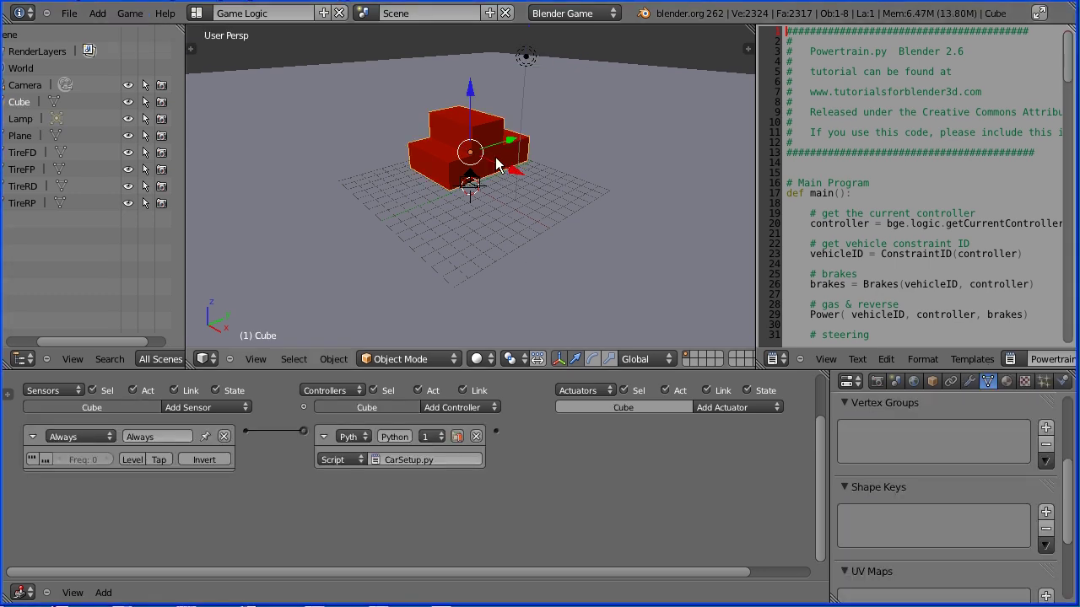
{"action": "left_click", "coordinate": [209, 408]}
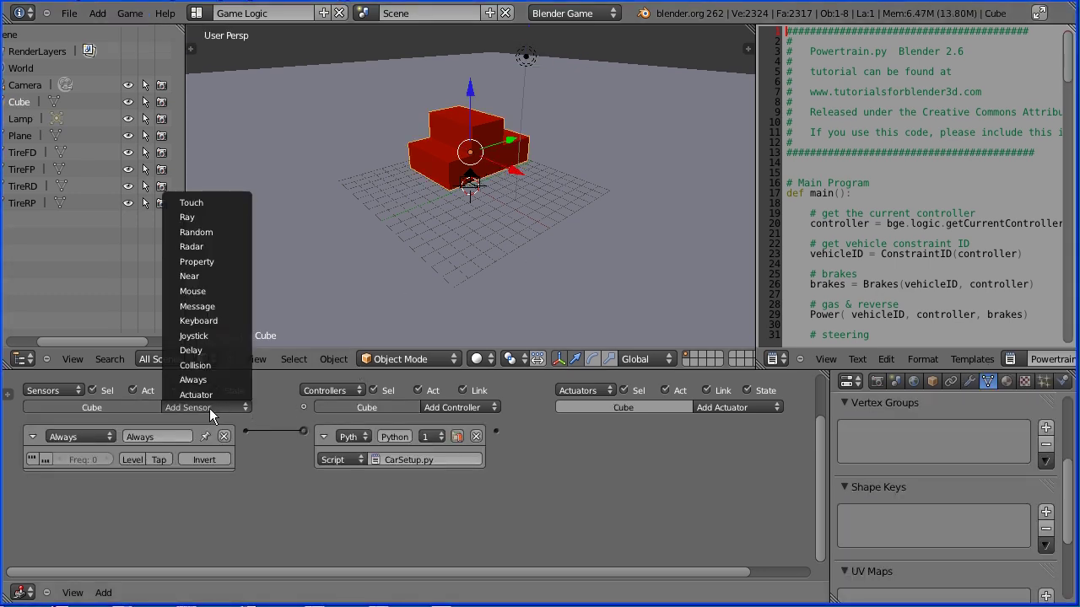
{"action": "left_click", "coordinate": [237, 320]}
{"action": "left_click", "coordinate": [468, 407]}
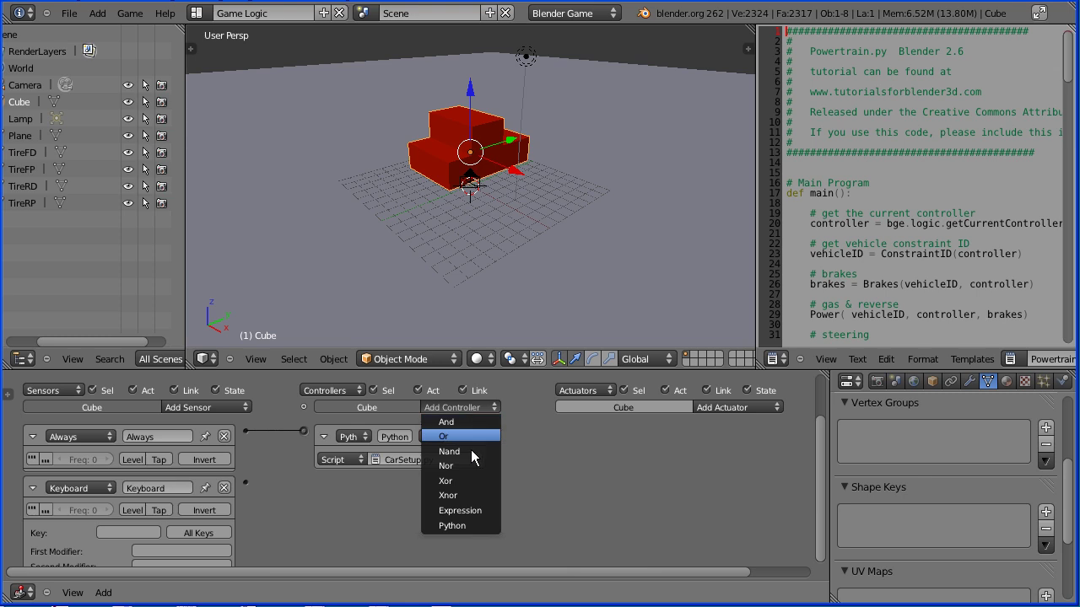
{"action": "left_click", "coordinate": [482, 526]}
{"action": "left_click", "coordinate": [412, 509]}
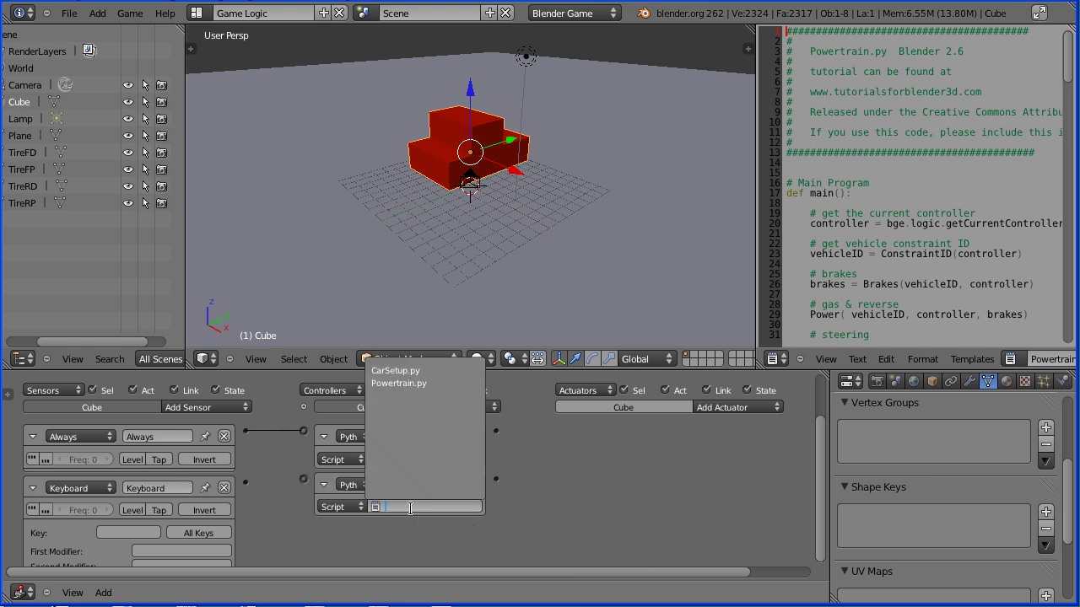
{"action": "left_click", "coordinate": [397, 384]}
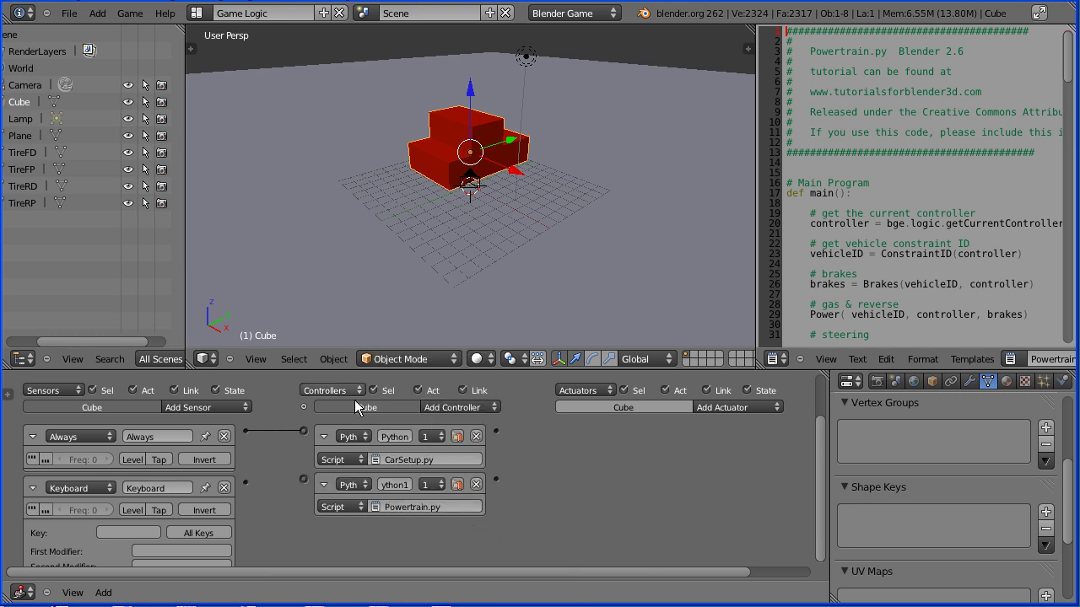
Rename the keyboard sensor to Gas and link it to the Powertrain controller
{"action": "left_click", "coordinate": [172, 487]}
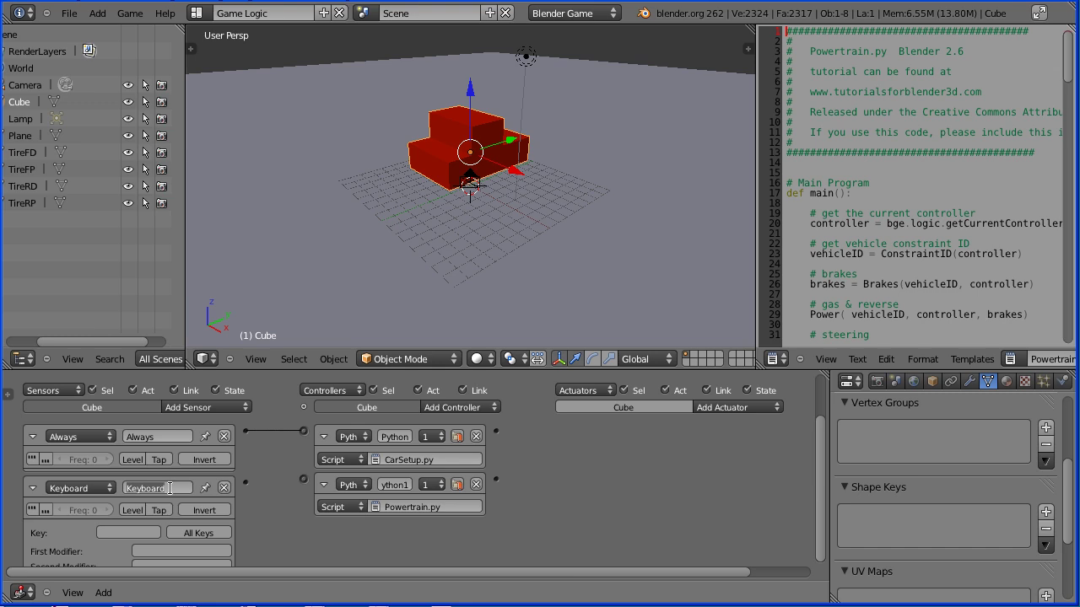
{"action": "type", "text": "Gas"}
{"action": "key", "text": "Return"}
{"action": "left_click_drag", "start_coordinate": [246, 483], "coordinate": [305, 479]}
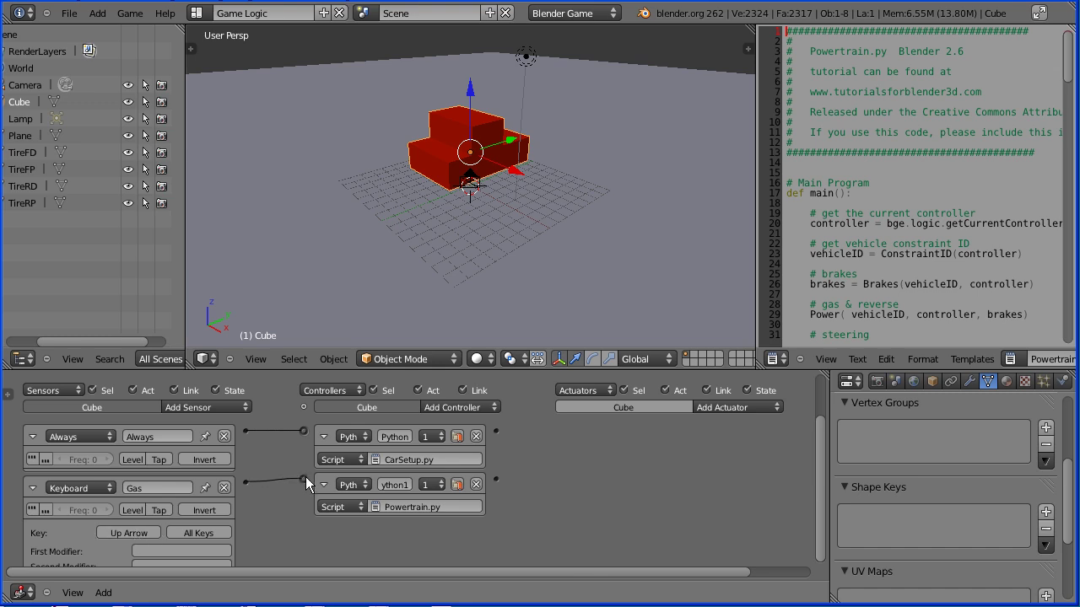
Collapse existing bricks and add a Reverse keyboard sensor on Down Arrow linked to Powertrain
{"action": "left_click", "coordinate": [34, 487]}
{"action": "left_click", "coordinate": [34, 436]}
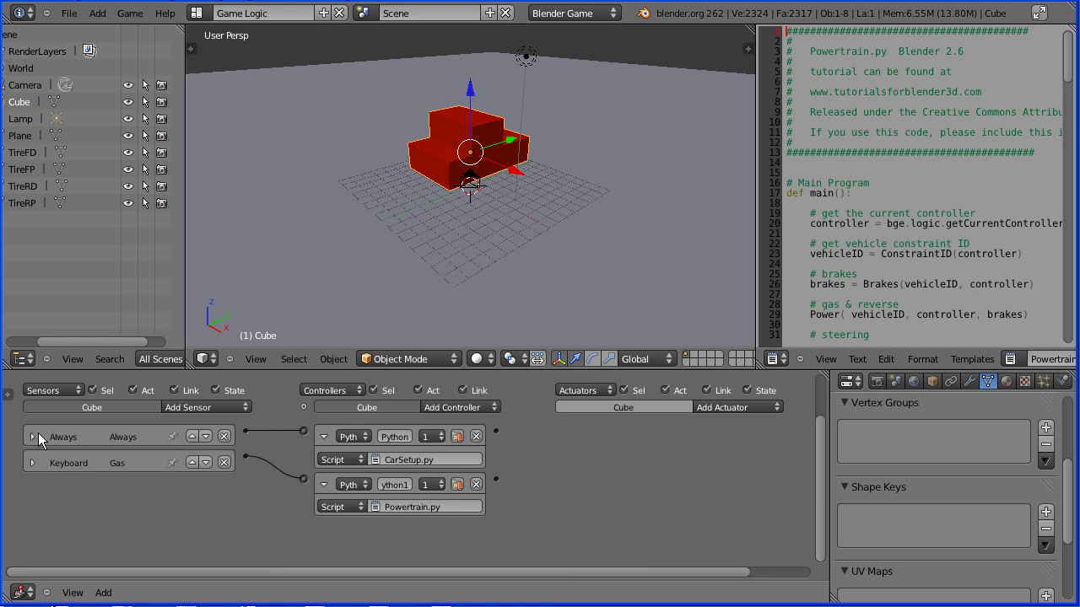
{"action": "left_click", "coordinate": [321, 437]}
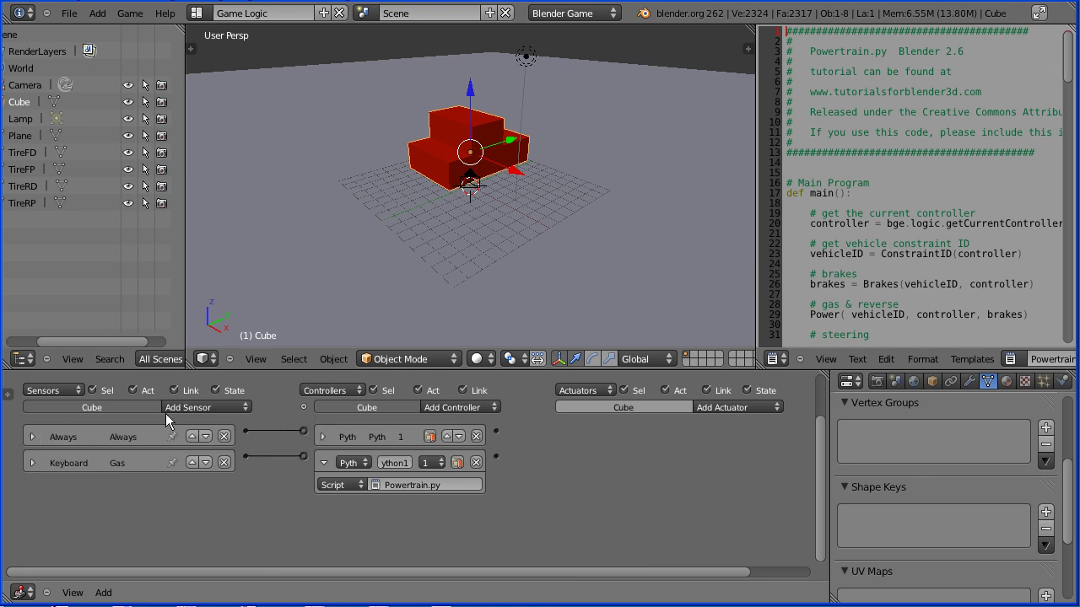
{"action": "left_click", "coordinate": [197, 405]}
{"action": "left_click", "coordinate": [220, 322]}
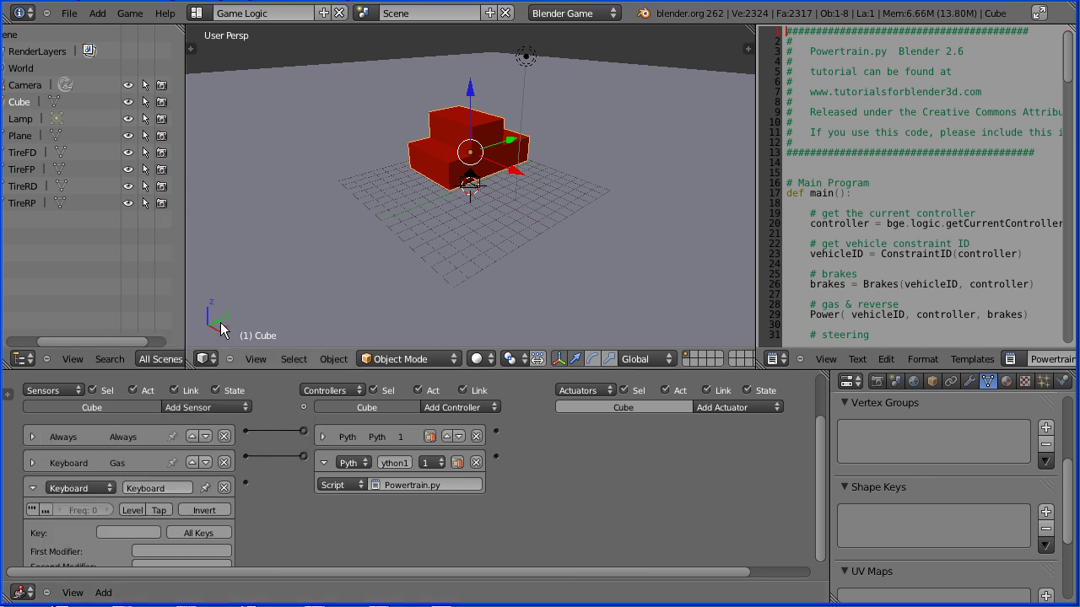
{"action": "left_click", "coordinate": [172, 488]}
{"action": "type", "text": "Reverse"}
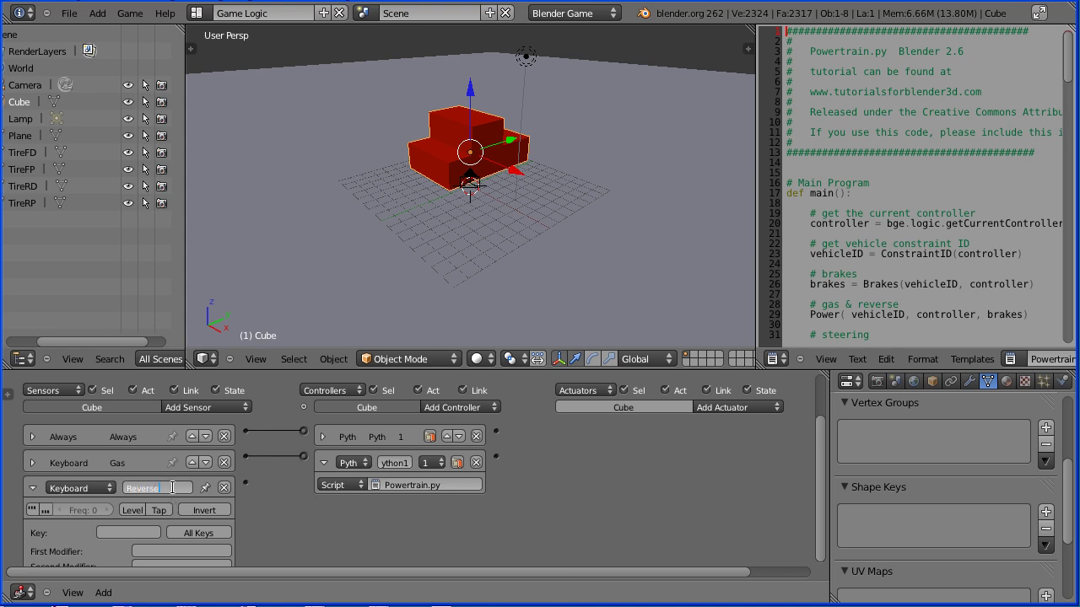
{"action": "left_click", "coordinate": [120, 535]}
{"action": "key", "text": "Down"}
{"action": "left_click_drag", "start_coordinate": [245, 481], "coordinate": [304, 455]}
Add two more keyboard sensors and set the Left sensor to the Left Arrow key
{"action": "left_click", "coordinate": [33, 488]}
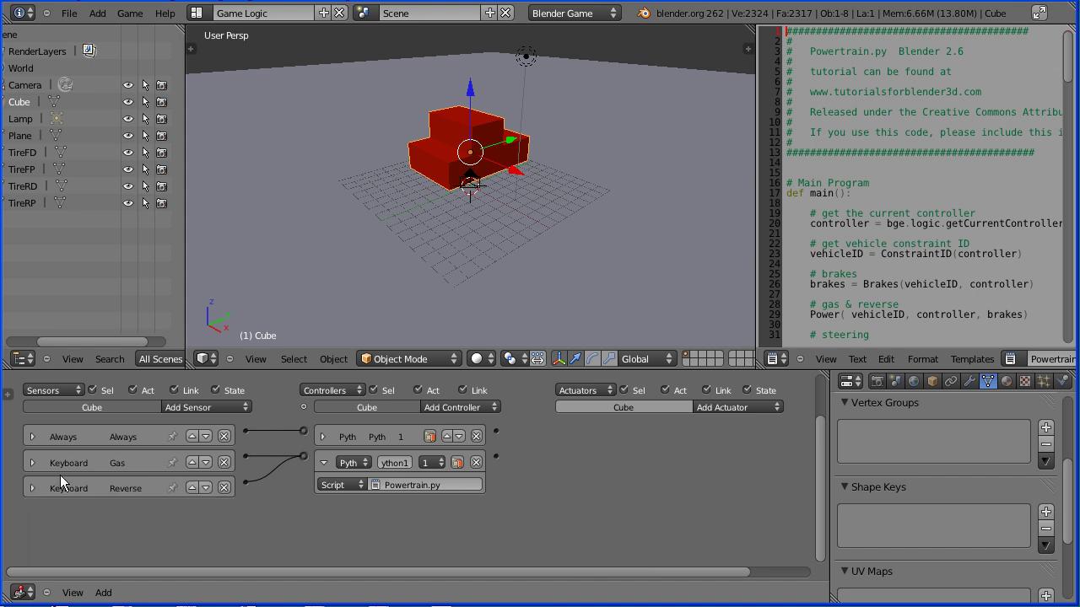
{"action": "left_click", "coordinate": [223, 406]}
{"action": "left_click", "coordinate": [222, 320]}
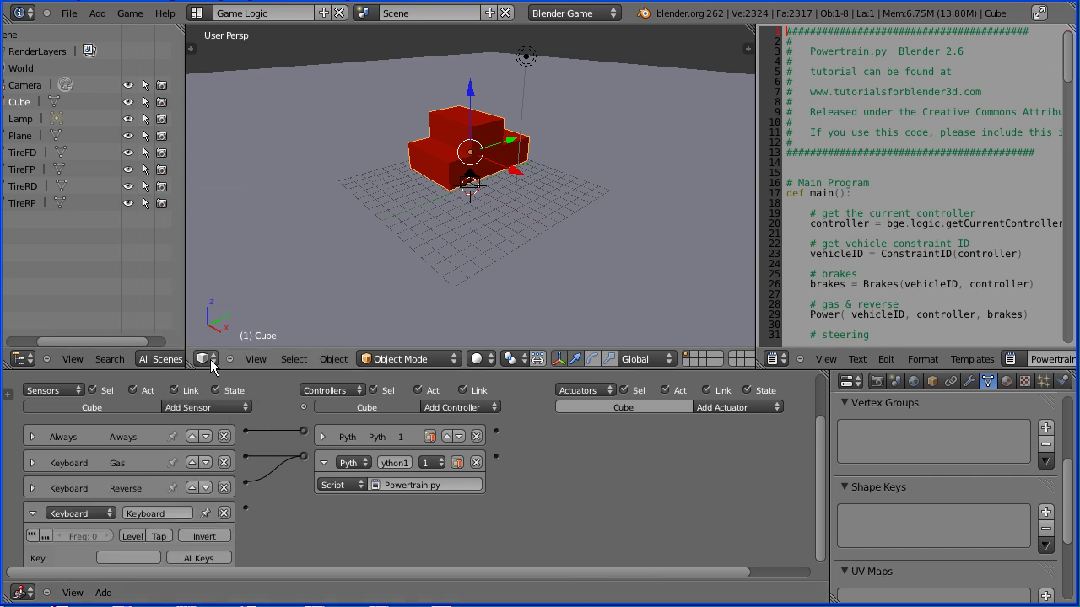
{"action": "left_click", "coordinate": [223, 408]}
{"action": "type", "text": "Left"}
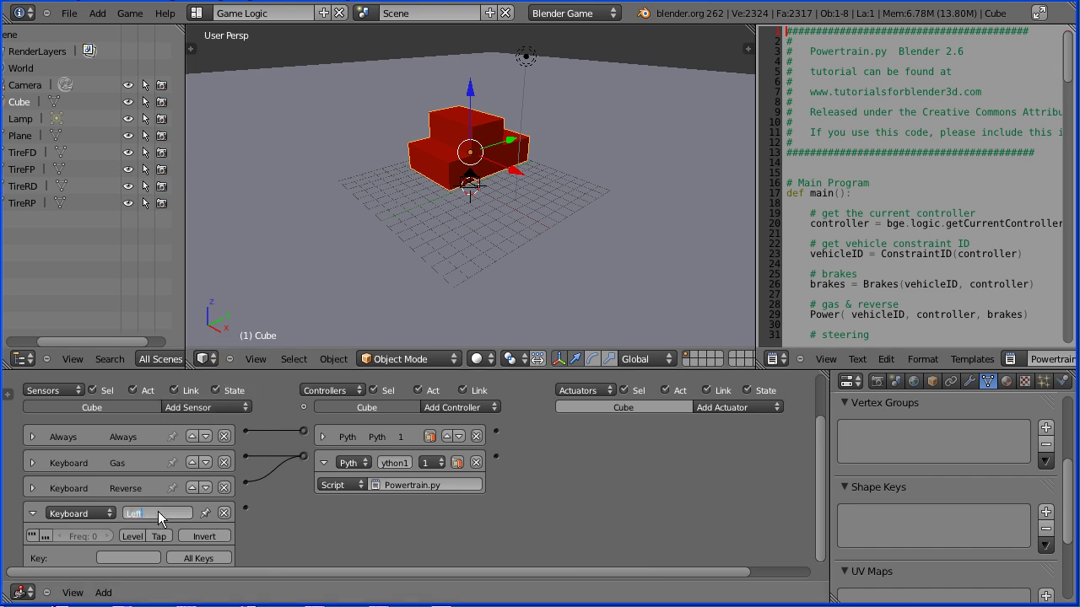
{"action": "left_click", "coordinate": [138, 559]}
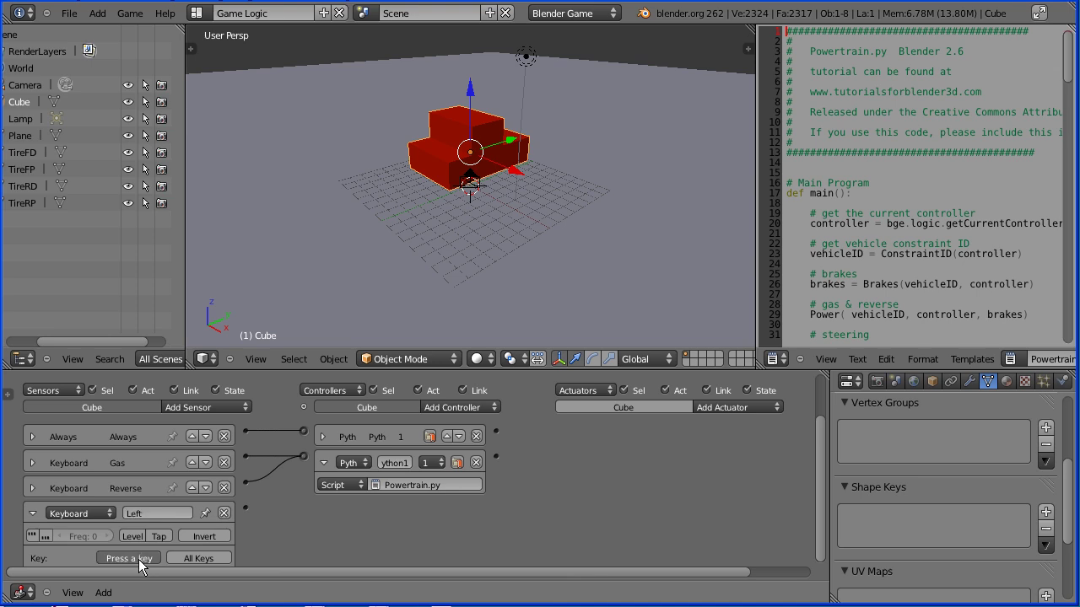
{"action": "key", "text": "Left"}
{"action": "left_click", "coordinate": [32, 513]}
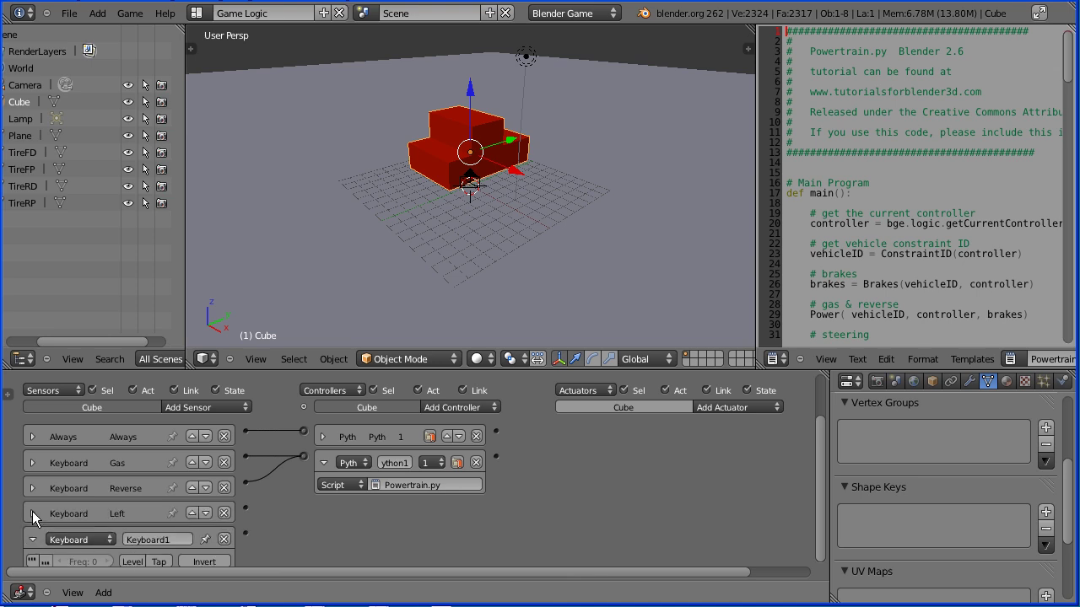
Name the last sensor Right on Right Arrow, and link Right and Left to Powertrain
{"action": "left_click", "coordinate": [168, 540]}
{"action": "type", "text": "R"}
{"action": "type", "text": "ight"}
{"action": "key", "text": "Return"}
{"action": "left_click_drag", "start_coordinate": [821, 466], "coordinate": [821, 502]}
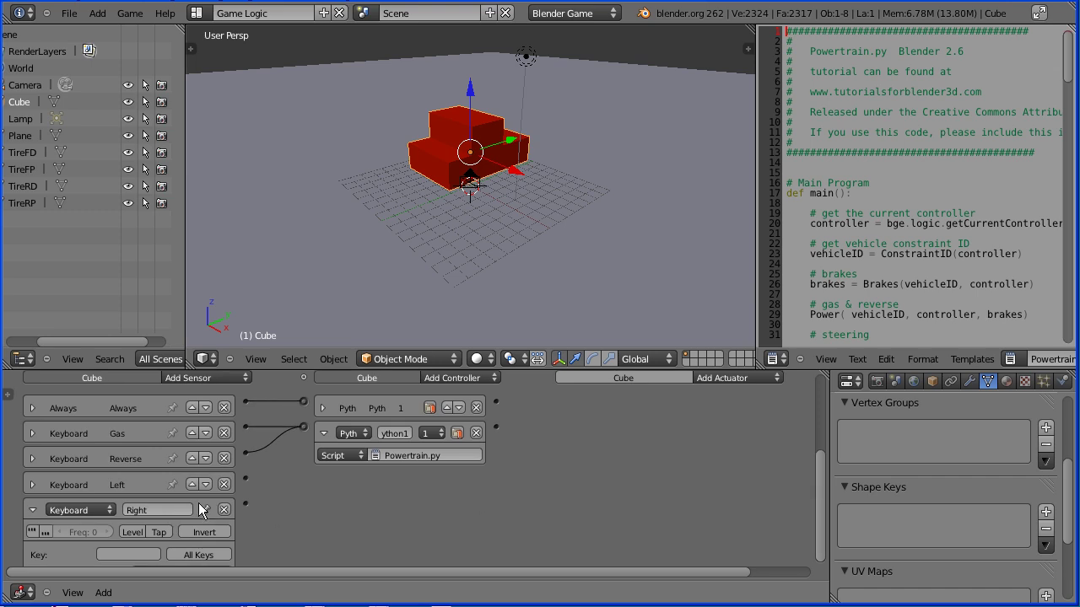
{"action": "left_click", "coordinate": [121, 555]}
{"action": "key", "text": "Right"}
{"action": "left_click_drag", "start_coordinate": [285, 470], "coordinate": [302, 427]}
{"action": "left_click_drag", "start_coordinate": [248, 478], "coordinate": [303, 428]}
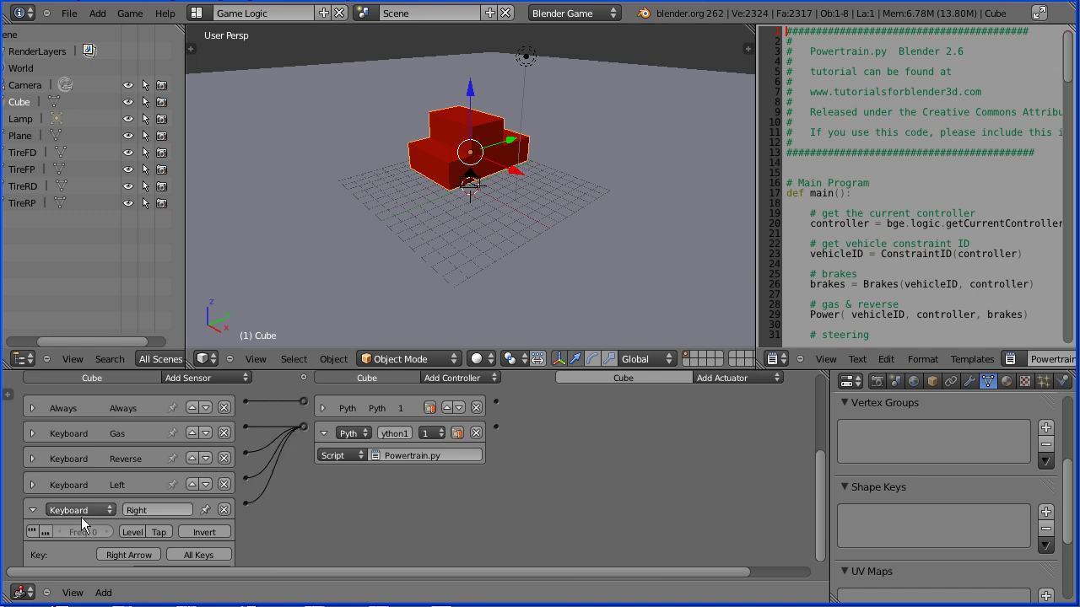
Add two keyboard sensors, naming the first Brake and assigning it the Space key
{"action": "left_click", "coordinate": [35, 509]}
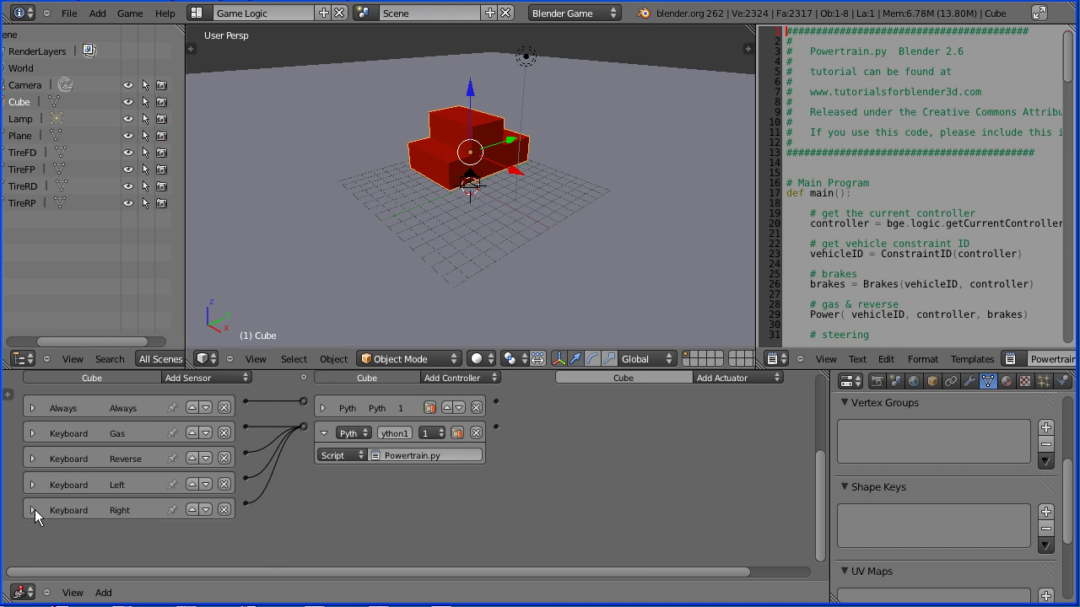
{"action": "left_click", "coordinate": [226, 380]}
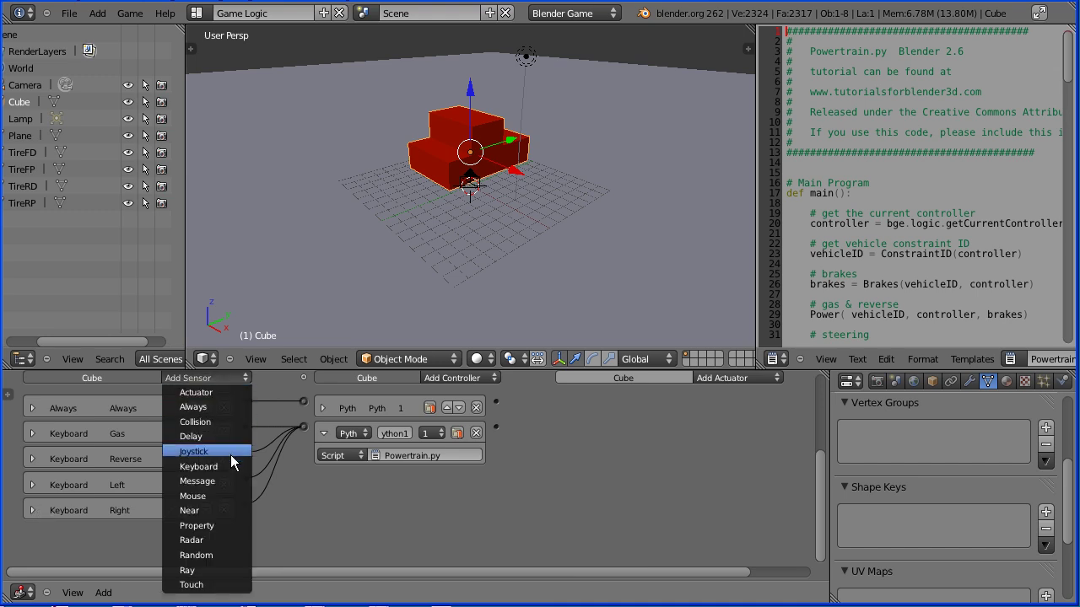
{"action": "left_click", "coordinate": [229, 466]}
{"action": "left_click", "coordinate": [220, 378]}
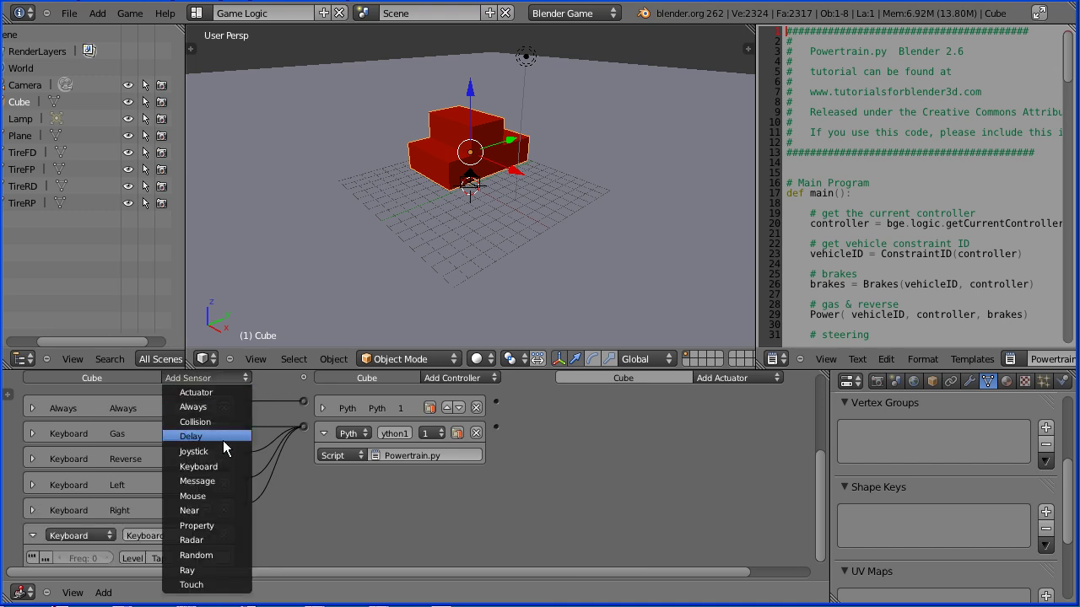
{"action": "left_click", "coordinate": [230, 466]}
{"action": "left_click", "coordinate": [150, 534]}
{"action": "type", "text": "Brak"}
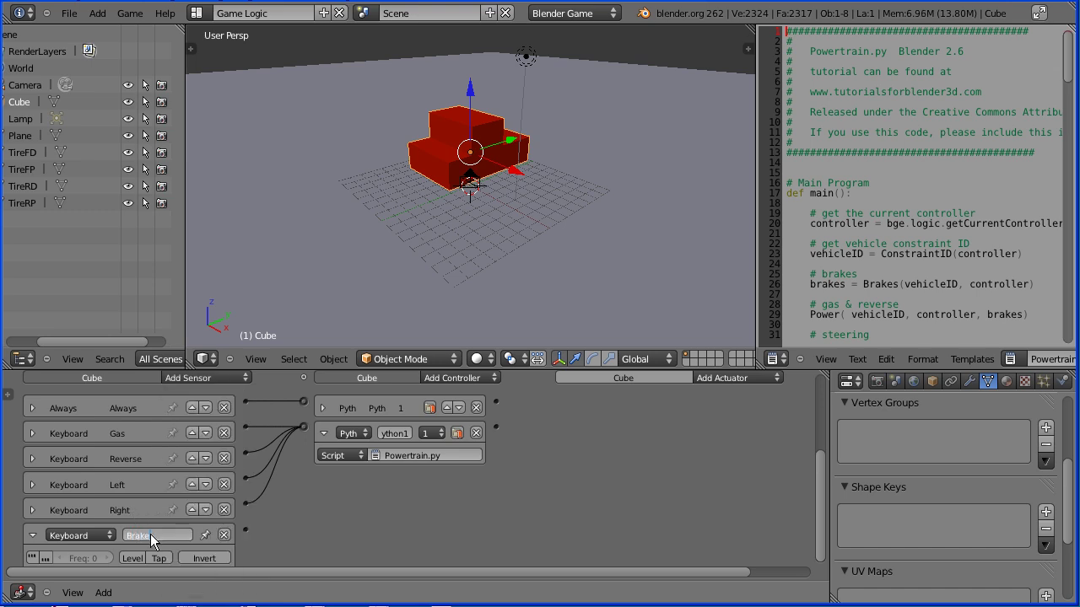
{"action": "type", "text": "e"}
{"action": "key", "text": "Return"}
{"action": "left_click_drag", "start_coordinate": [823, 499], "coordinate": [811, 560]}
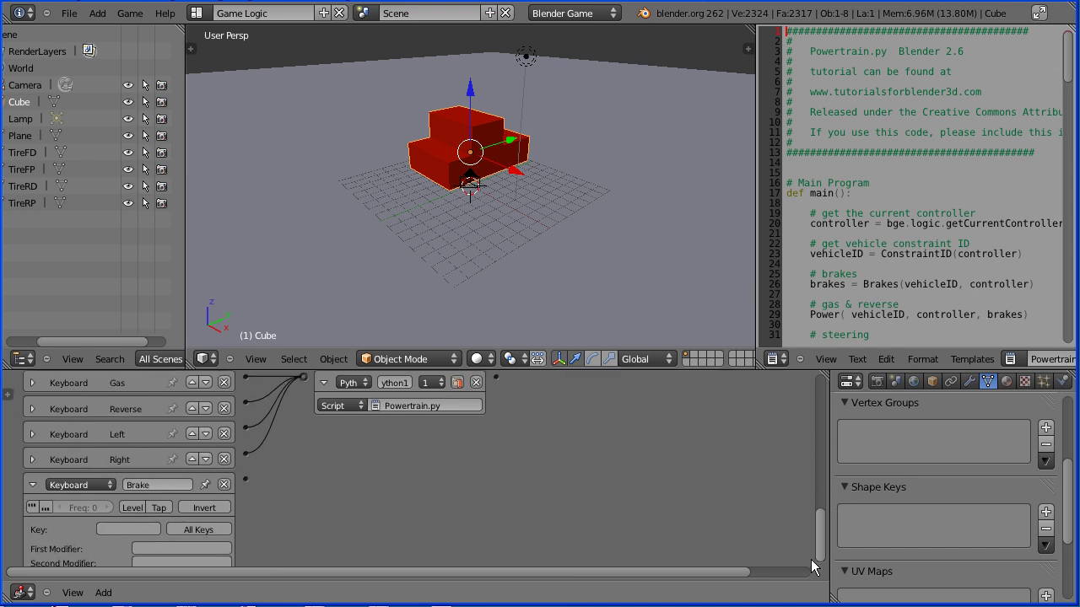
{"action": "left_click", "coordinate": [135, 529]}
{"action": "key", "text": "space"}
{"action": "left_click", "coordinate": [34, 485]}
{"action": "type", "text": "EBrake"}
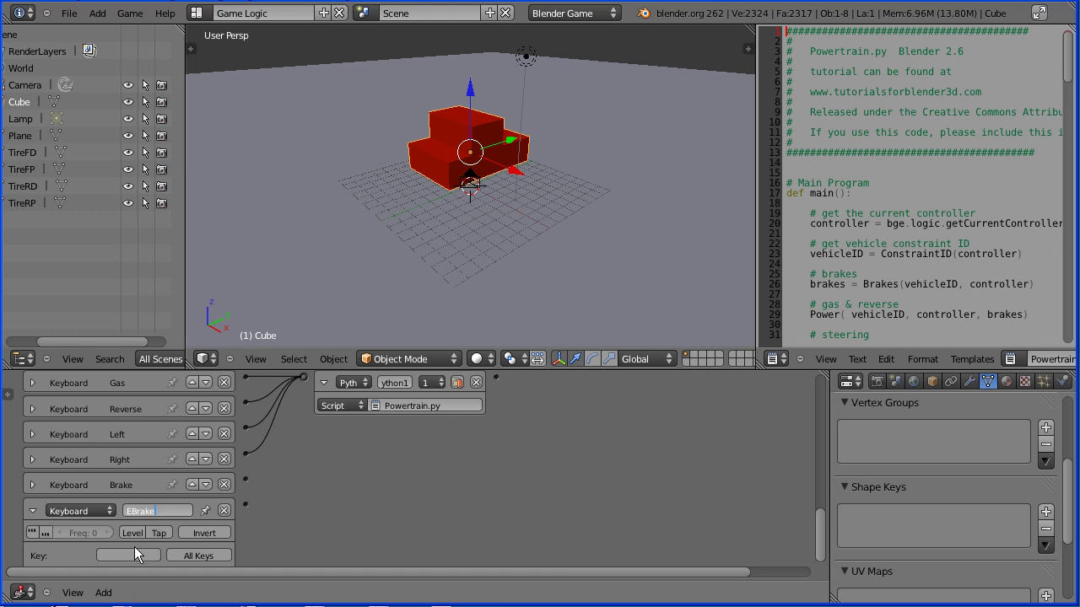
Name the second sensor EBrake on the B key, and link Brake and EBrake to Powertrain
{"action": "key", "text": "Return"}
{"action": "key", "text": "b"}
{"action": "left_click_drag", "start_coordinate": [245, 478], "coordinate": [301, 385]}
{"action": "left_click_drag", "start_coordinate": [246, 503], "coordinate": [302, 378]}
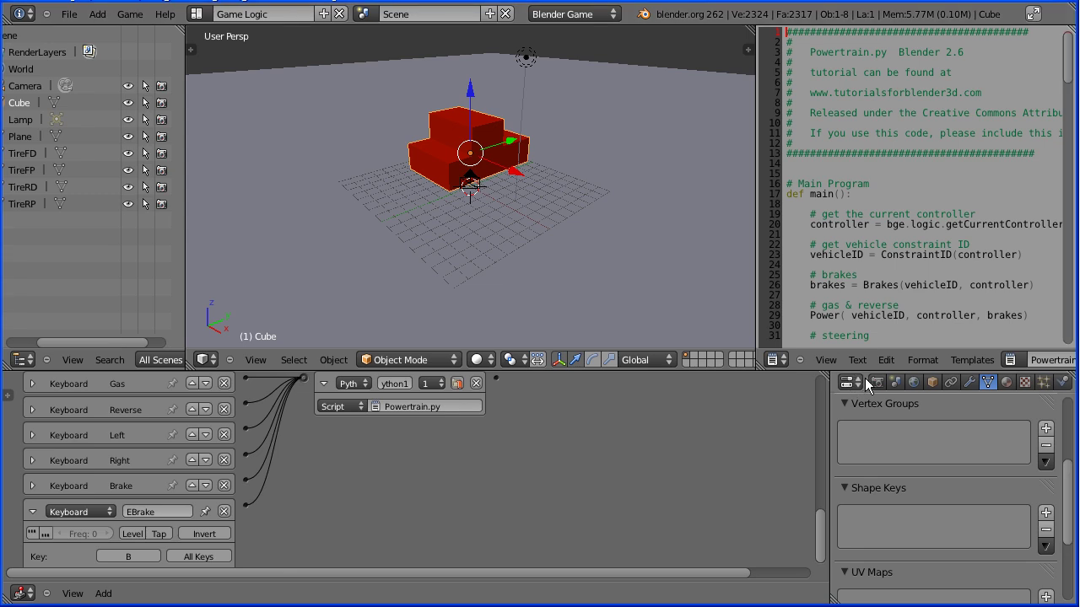
{"action": "left_click", "coordinate": [878, 379]}
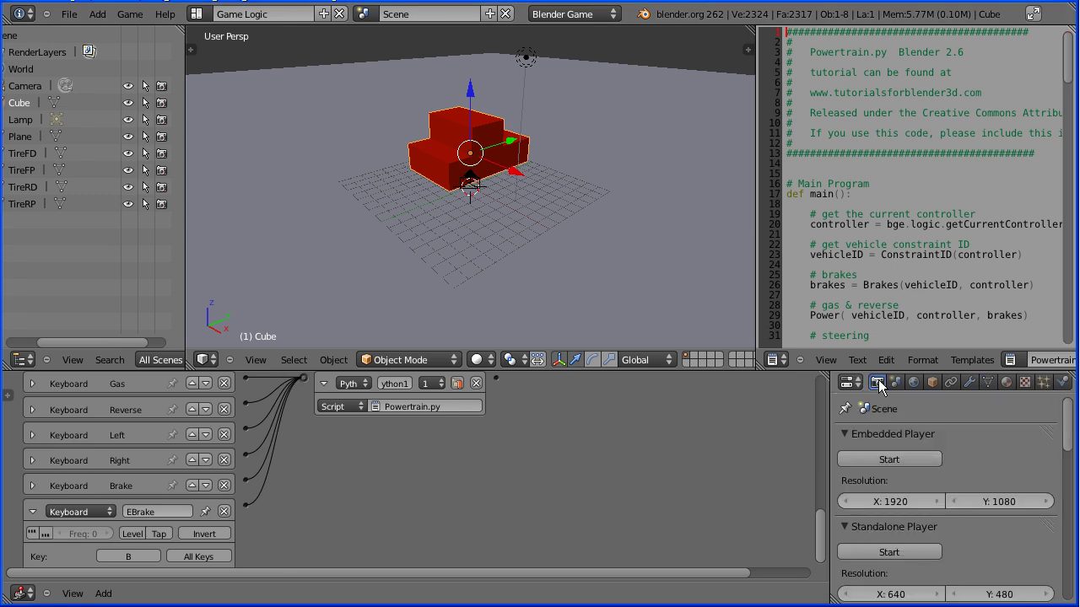
{"action": "left_click", "coordinate": [887, 459]}
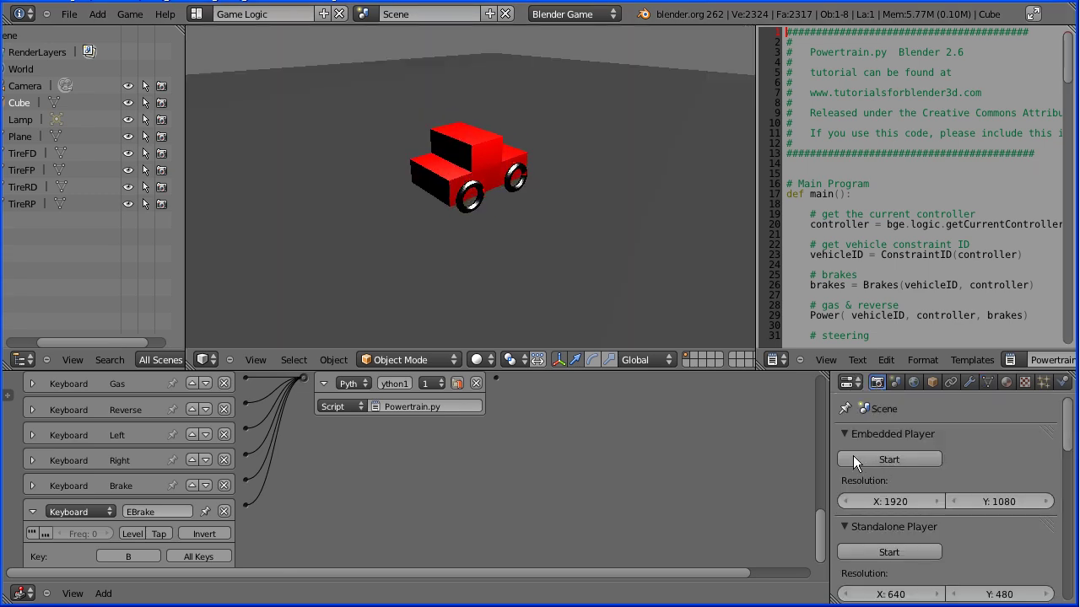
{"action": "key", "text": "Up"}
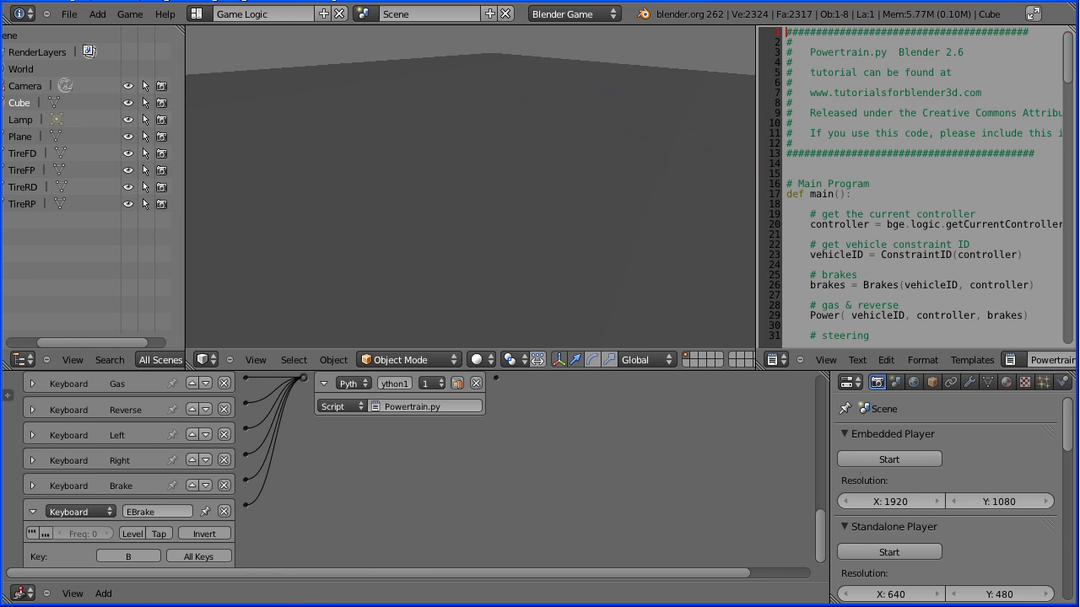
{"action": "key", "text": "Escape"}
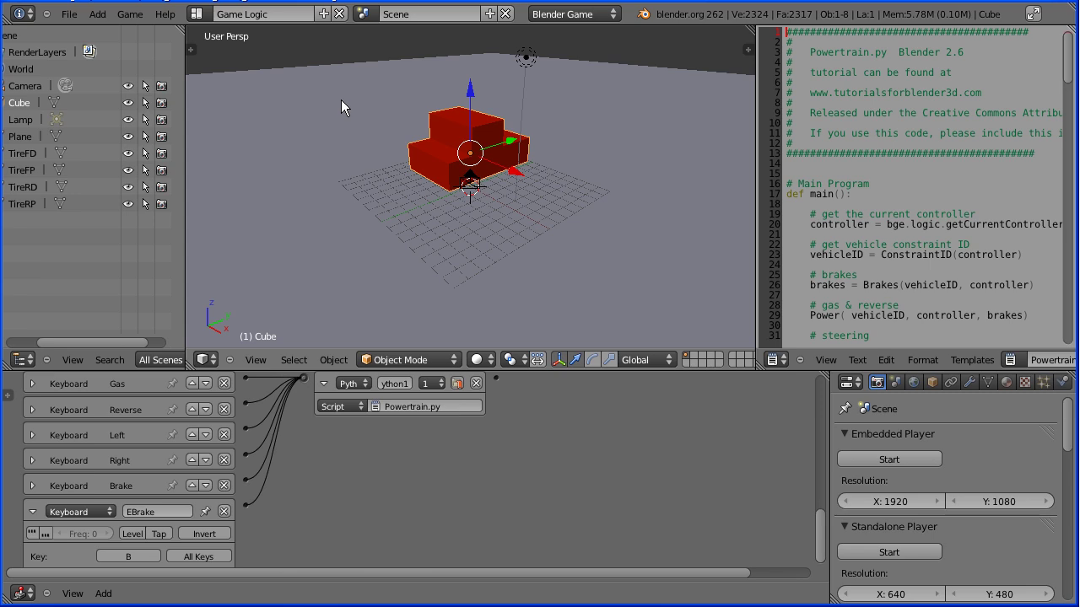
{"action": "left_click", "coordinate": [857, 360]}
{"action": "left_click", "coordinate": [879, 259]}
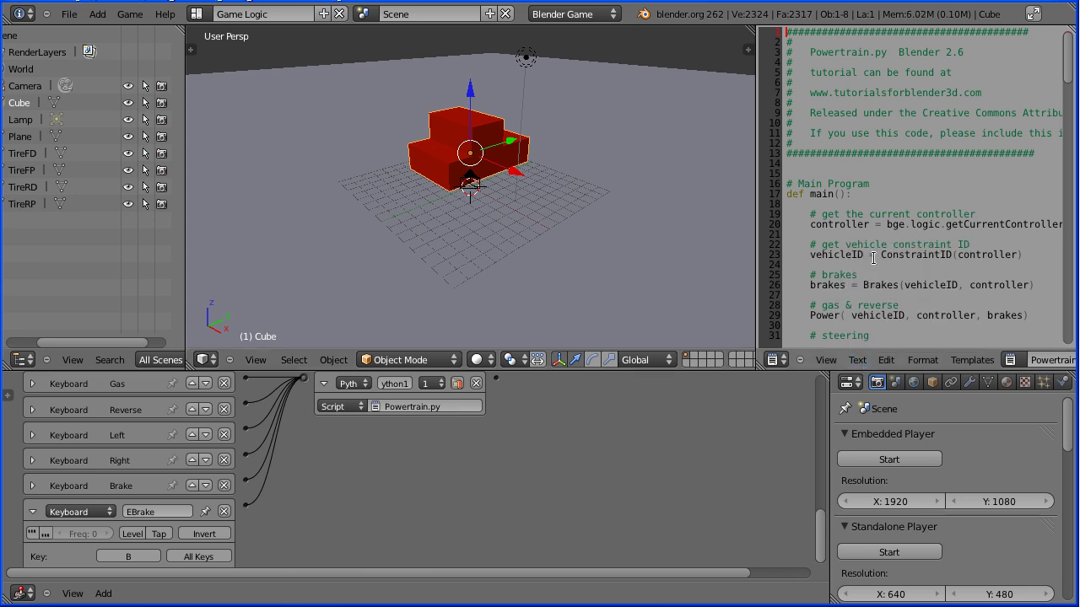